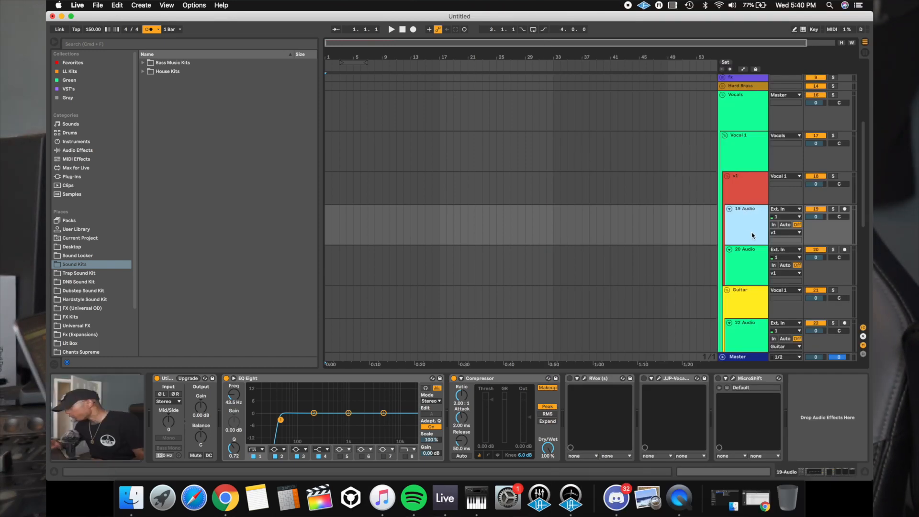
Arm the 19 Audio track for recording and enable its RVox and JJP-Vocals effects
left_click(844, 209)
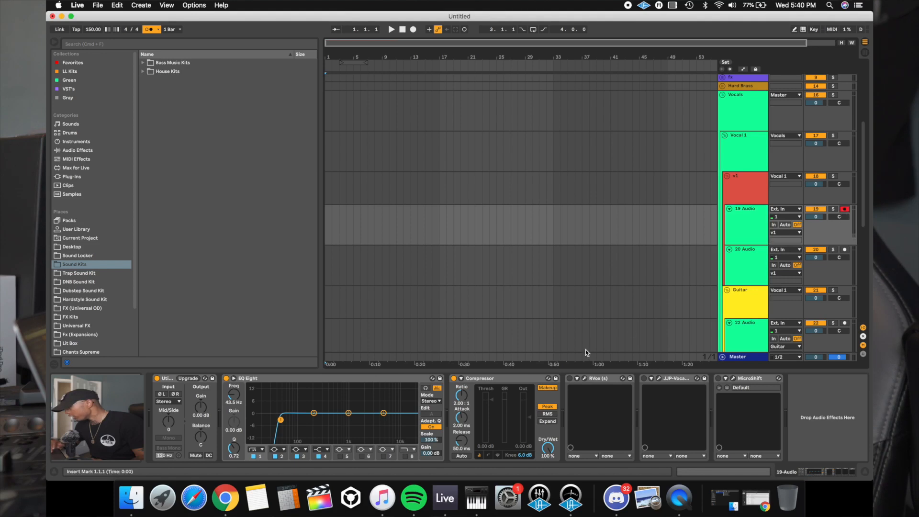
left_click(569, 378)
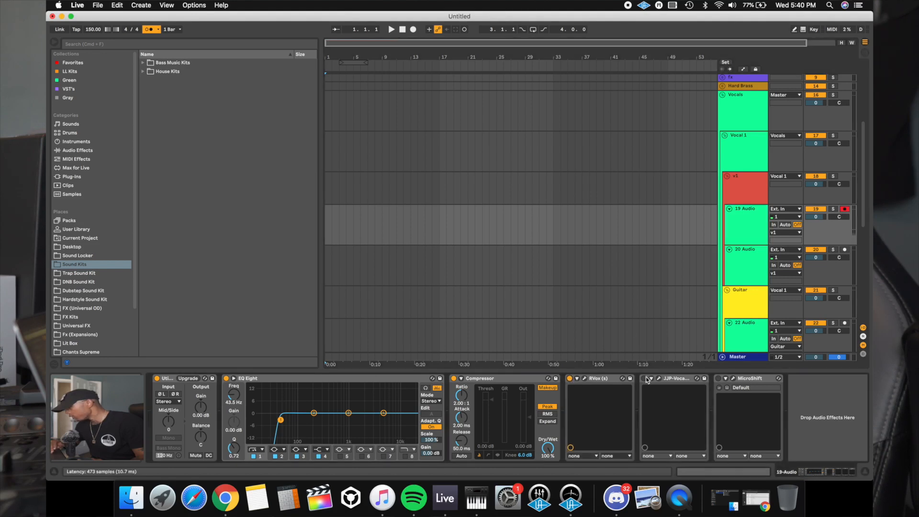
left_click(644, 379)
Inspect the settings of the RVox compressor and the JJP-Vocals plug-in on the 19 Audio track
left_click(584, 379)
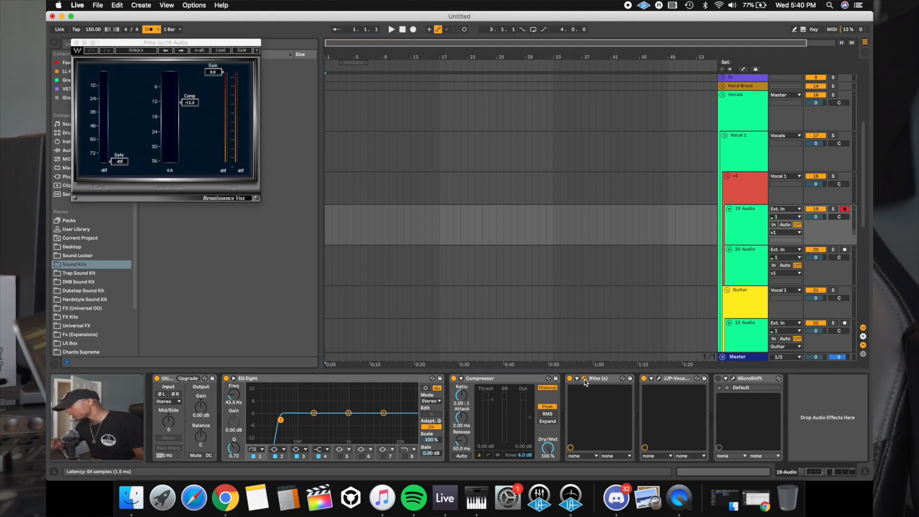
left_click_drag(116, 46, 177, 76)
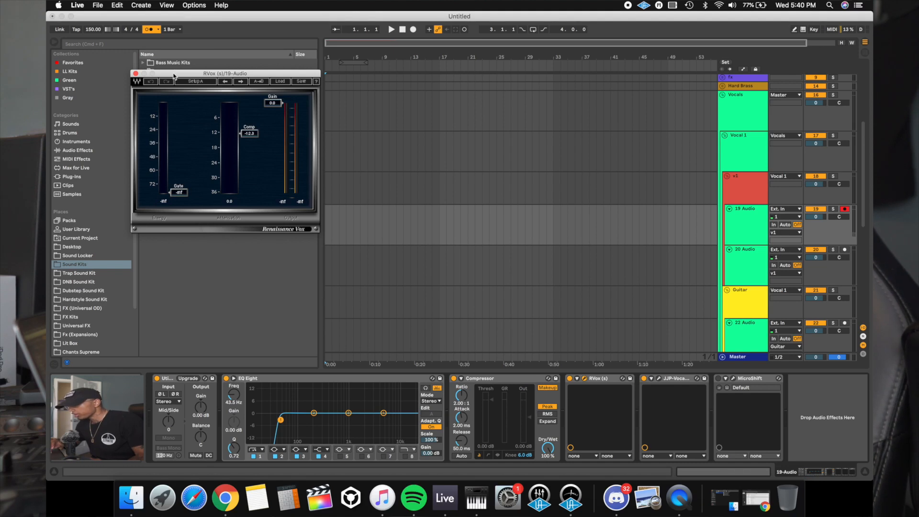
left_click(135, 74)
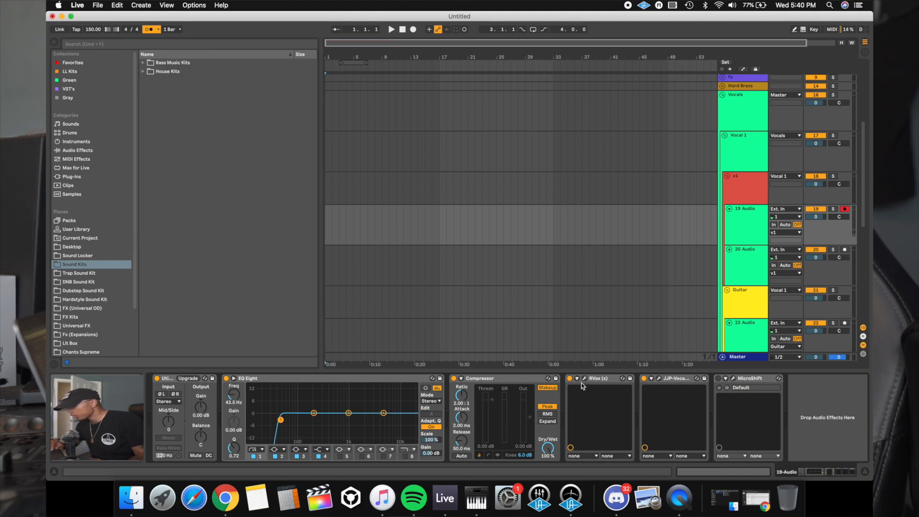
left_click(659, 378)
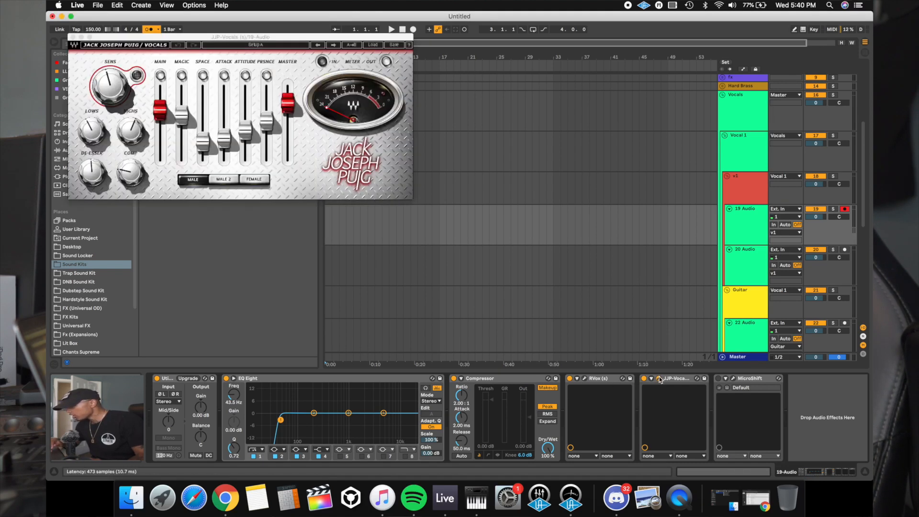
left_click_drag(232, 36, 275, 50)
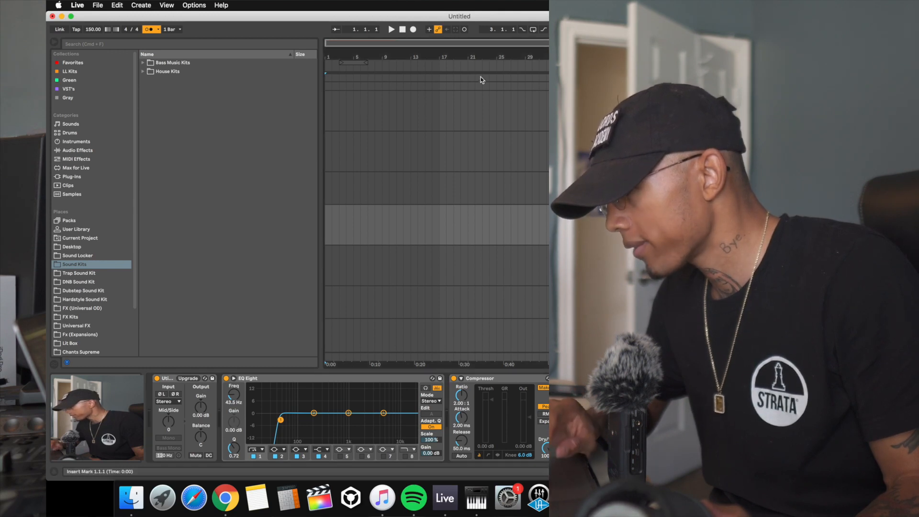
Record vocal takes on the armed 19 Audio track, switching the metronome off between takes
left_click(412, 30)
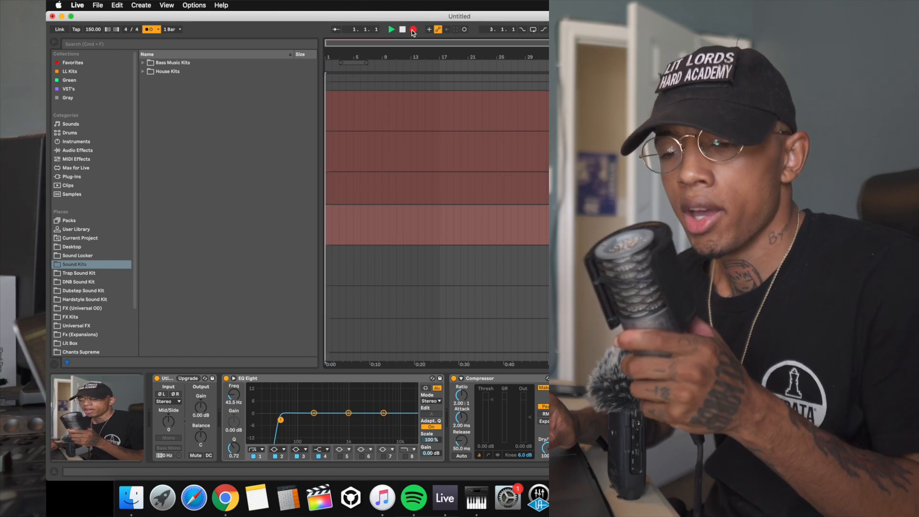
key("space")
left_click(413, 30)
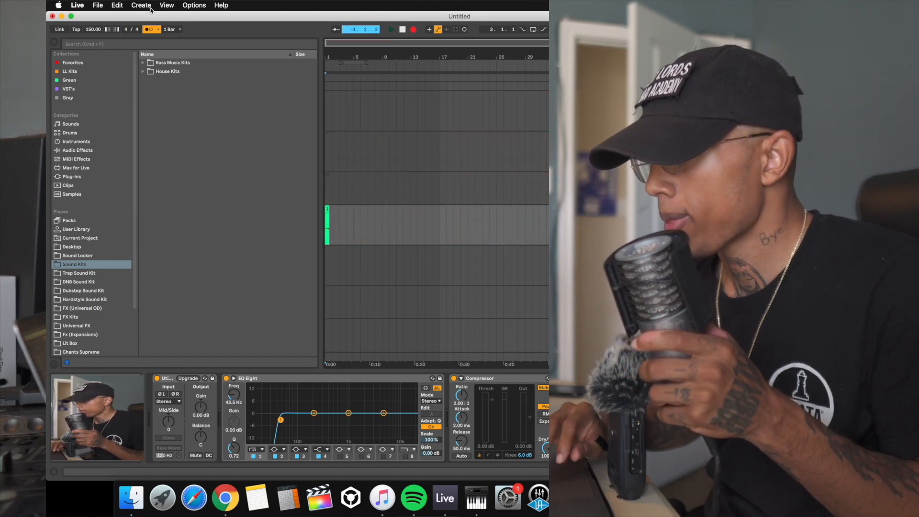
left_click(149, 30)
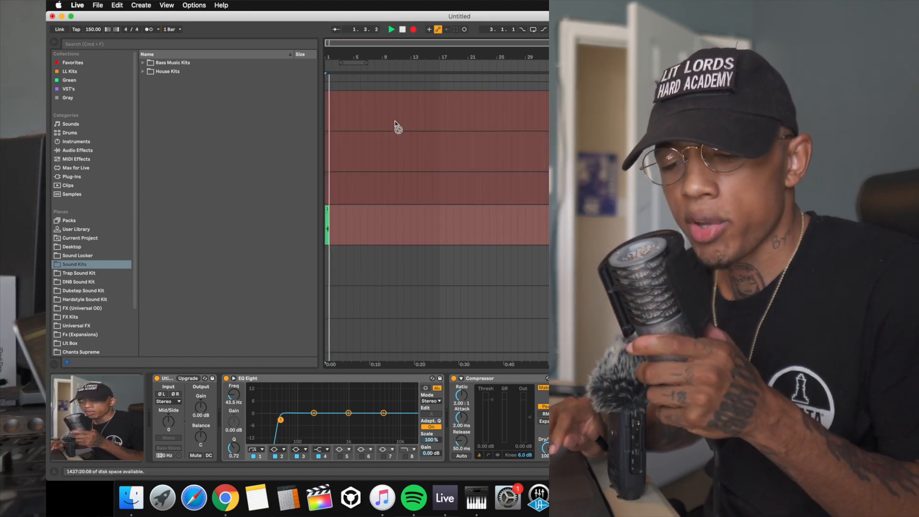
key("space")
left_click(413, 29)
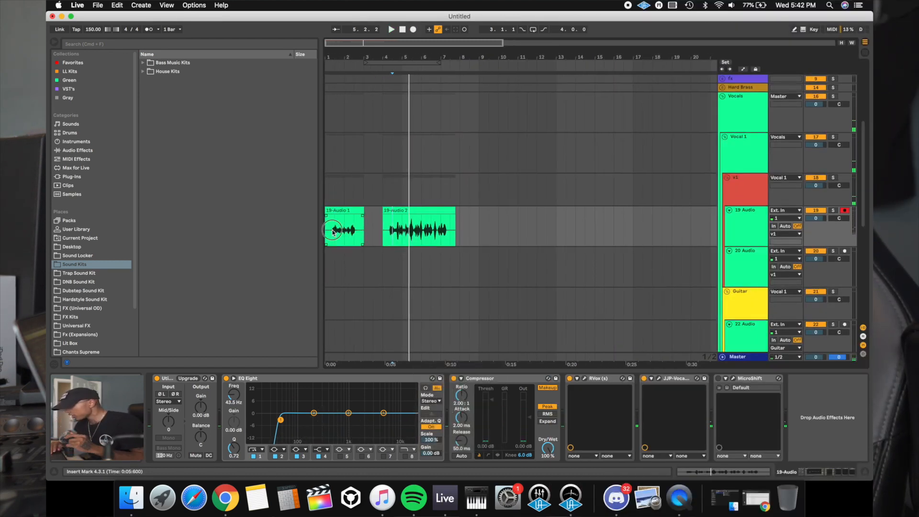
Trim away the 3.3.3 to 4.2.3 section ahead of the phrase in the second vocal clip on the 19 Audio track
left_click(332, 232)
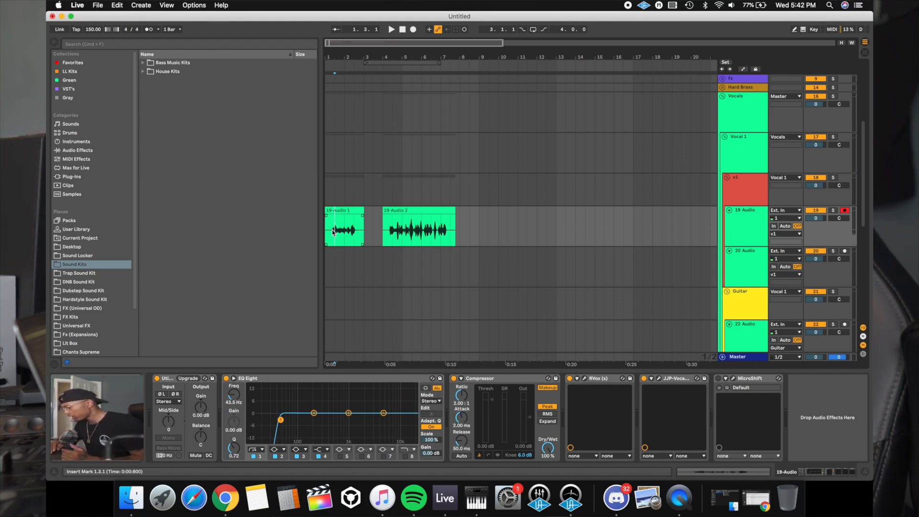
key("plus")
left_click(563, 238)
key("space")
left_click_drag(562, 237, 510, 235)
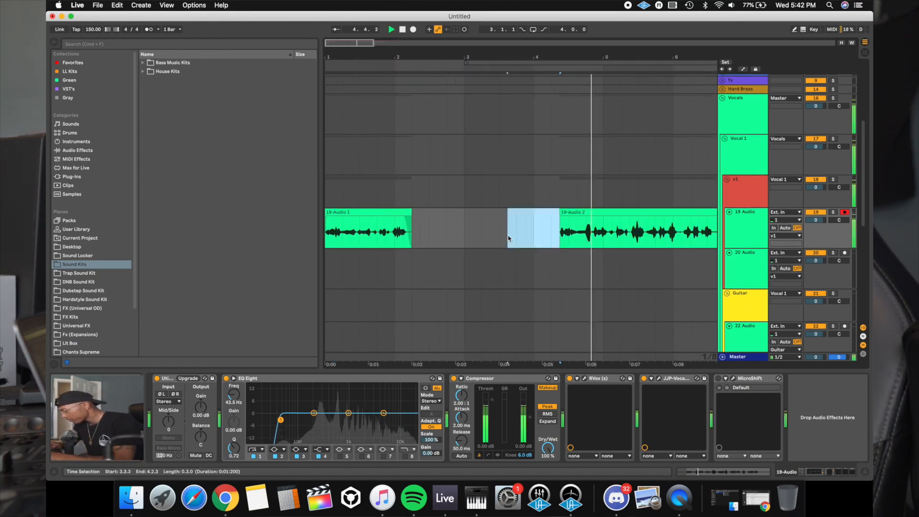
key("Delete")
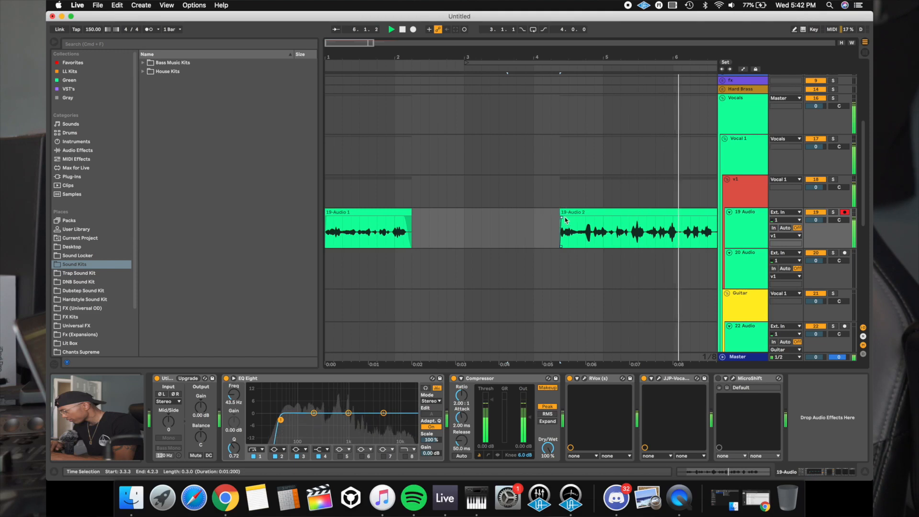
left_click_drag(563, 218, 538, 217)
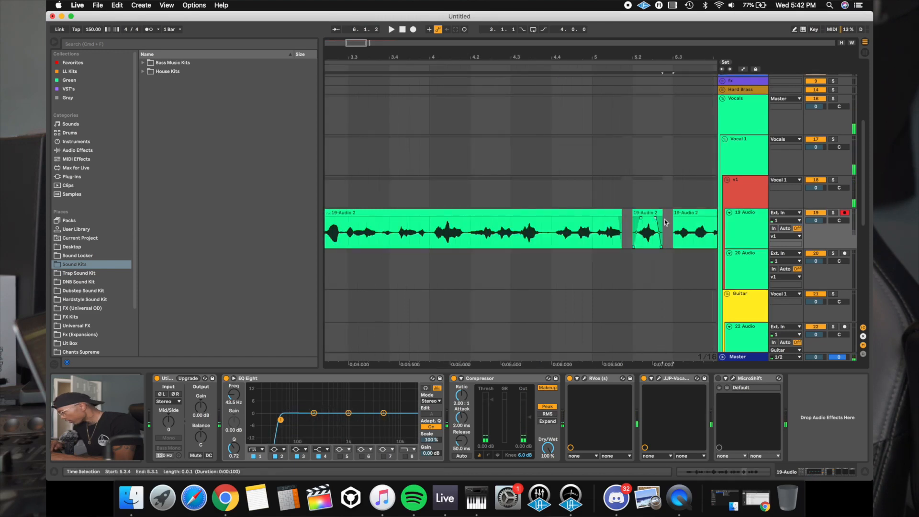
Check the edited vocal clips on the 19 Audio track by playing them back
scroll(681, 221, "right", 5)
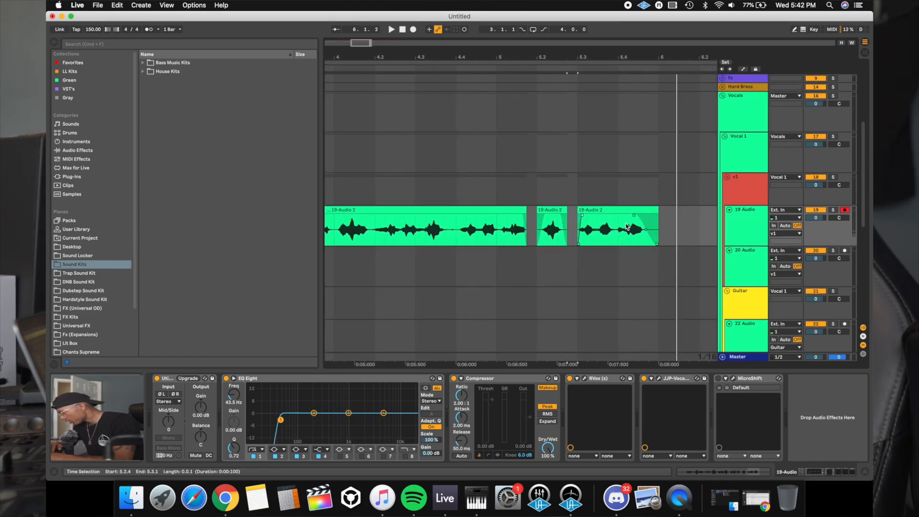
scroll(608, 228, "left", 4)
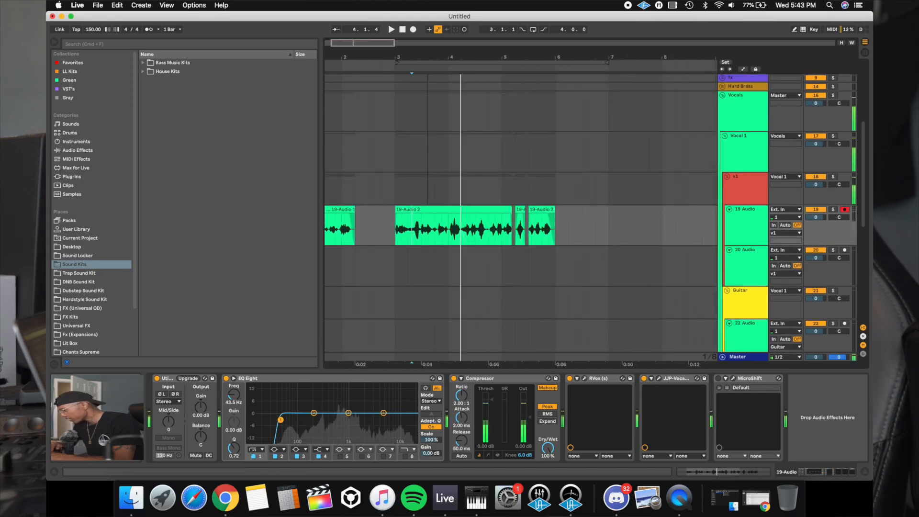
key("space")
left_click_drag(425, 57, 424, 48)
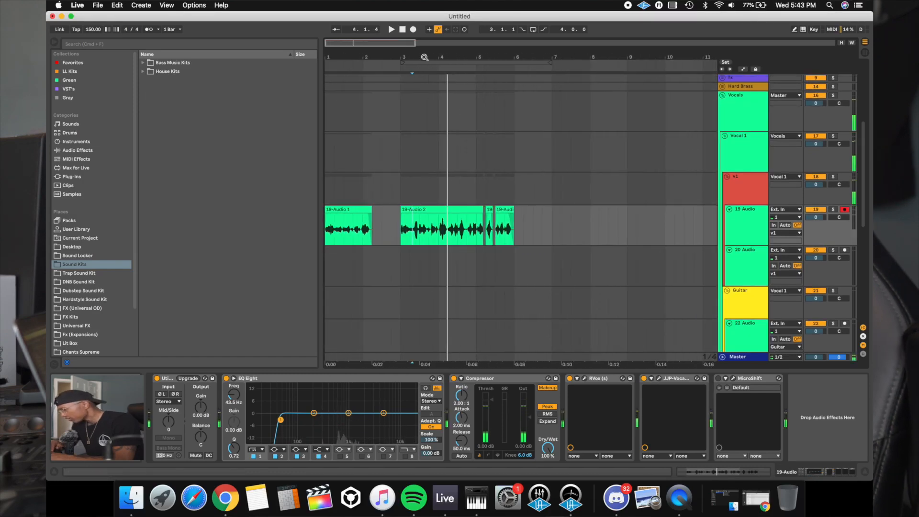
Duplicate the 19 Audio track with its clips and deactivate the duplicate as a backup
scroll(456, 225, "down", 1)
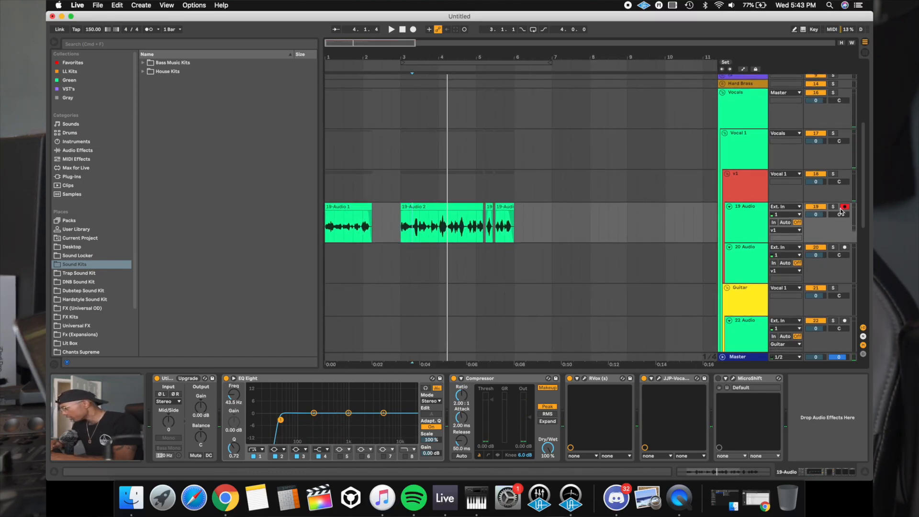
left_click(750, 235)
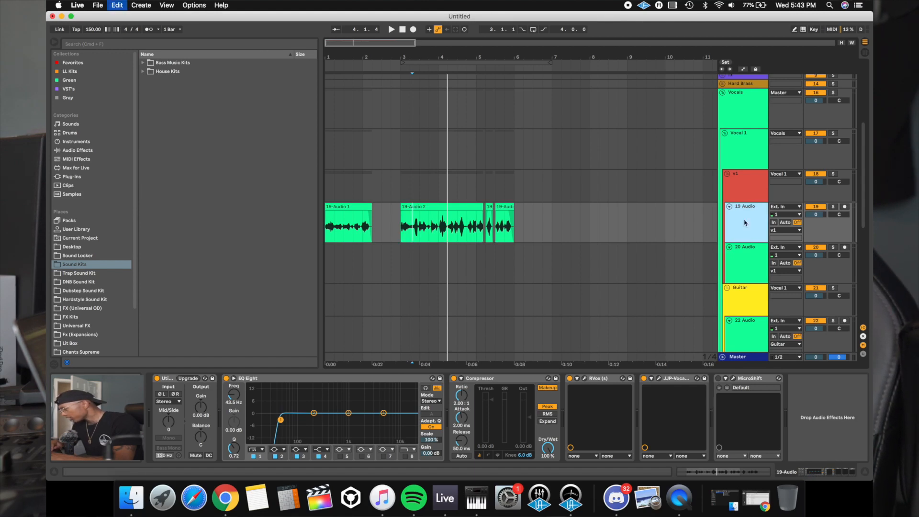
key("super+d")
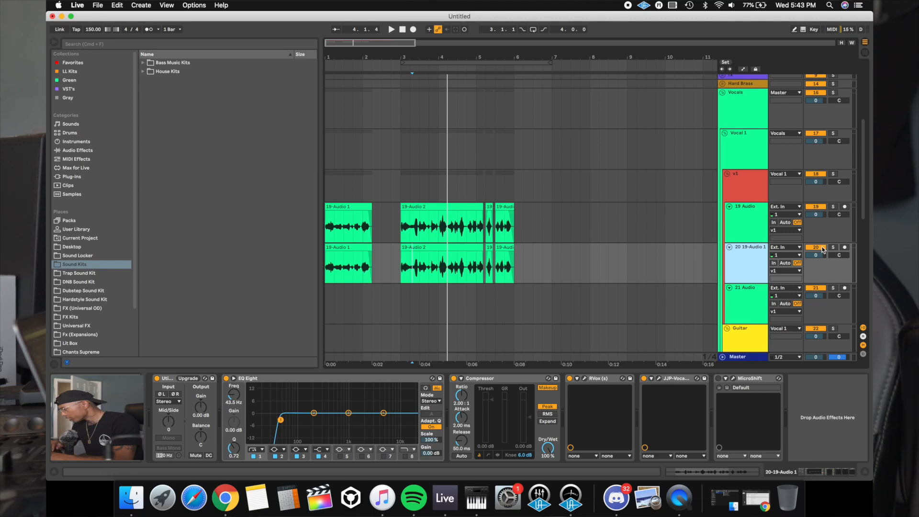
left_click(820, 248)
Freeze and flatten the original 19 Audio track to print its effects, and play back the printed clips
left_click(742, 233)
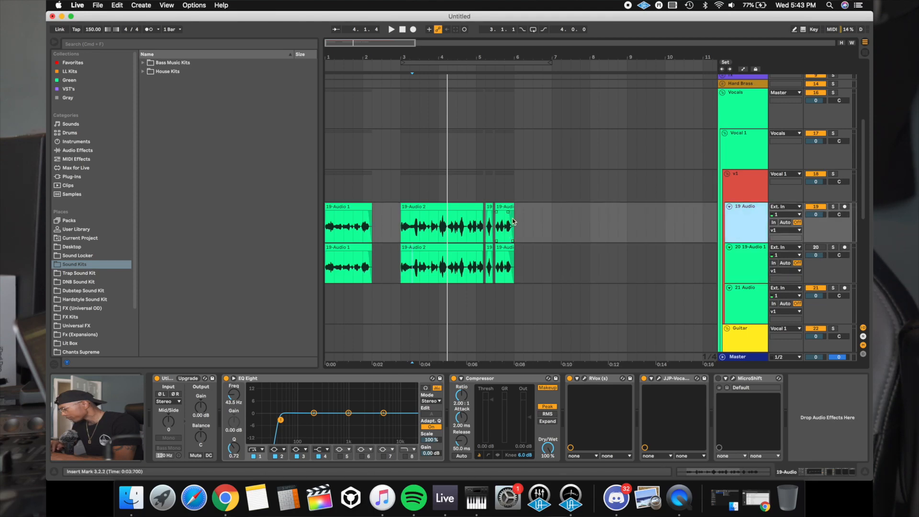
left_click_drag(516, 220, 334, 233)
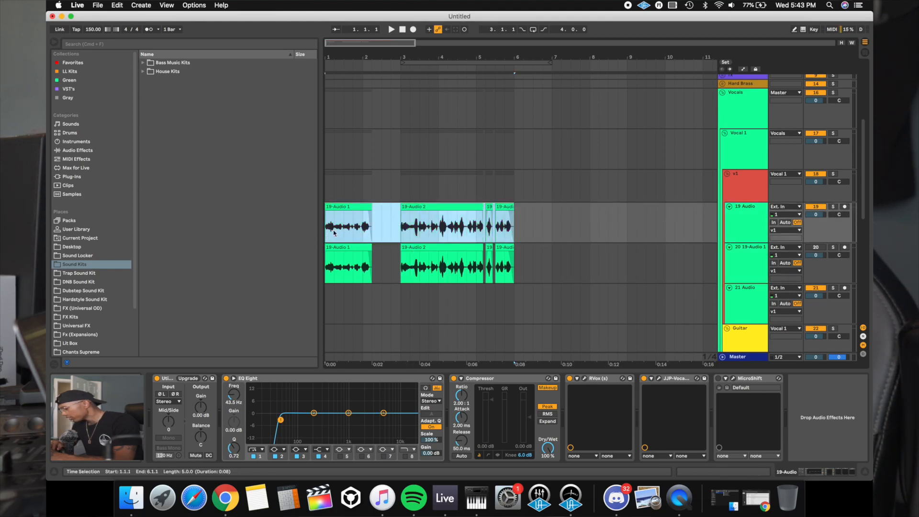
right_click(741, 223)
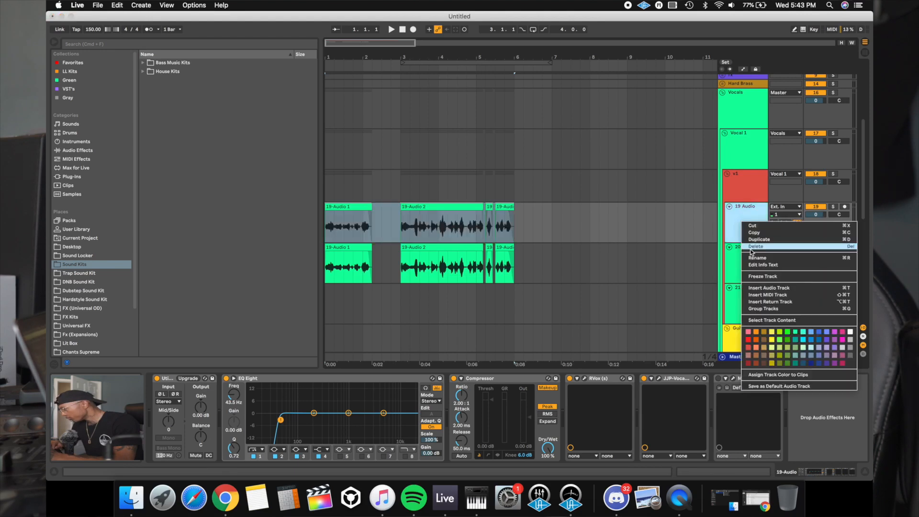
left_click(751, 276)
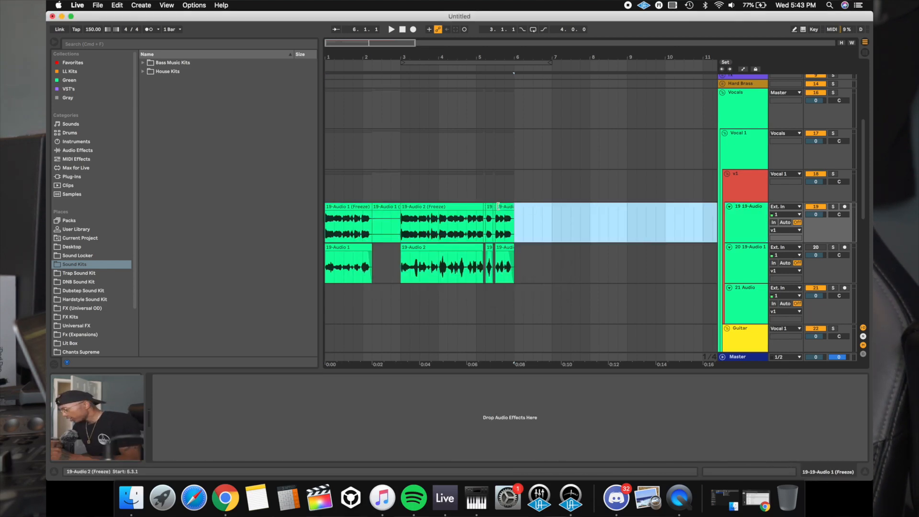
left_click(496, 207)
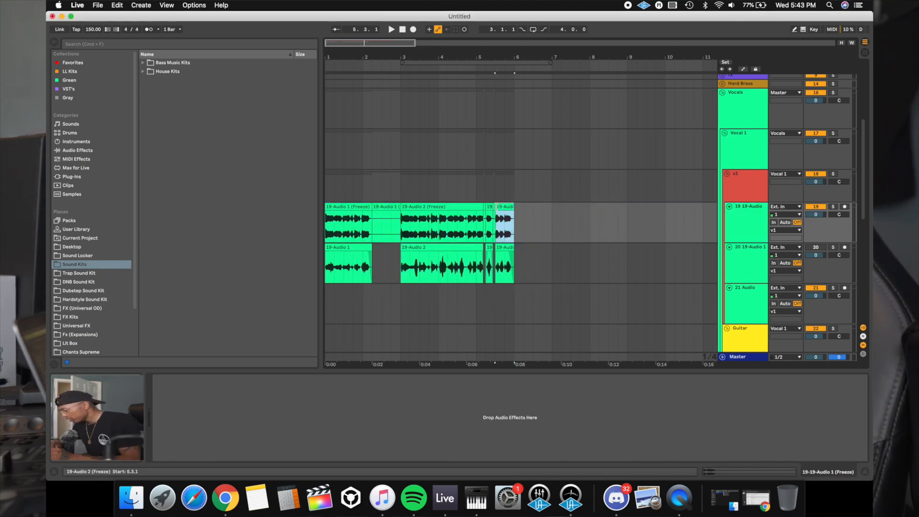
key("space")
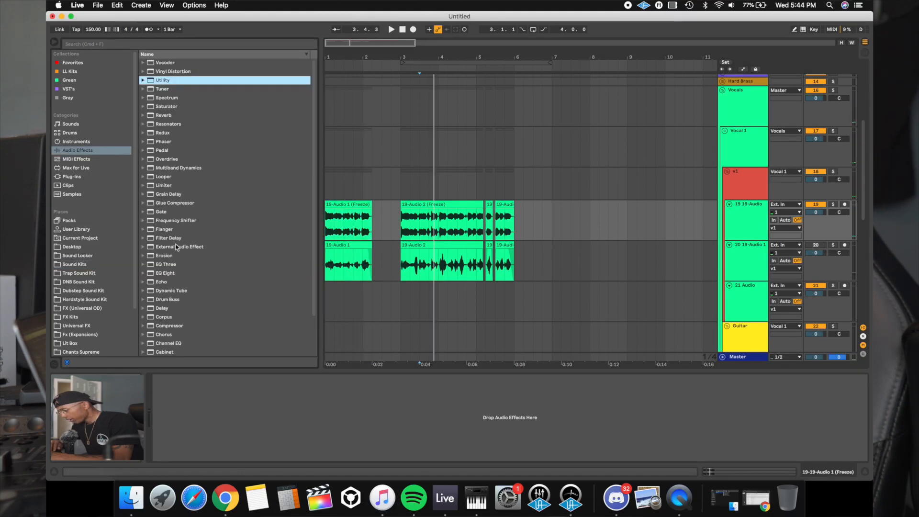
Add Utility and EQ Eight to the flattened vocal track and play the vocal from bar 3
key("Return")
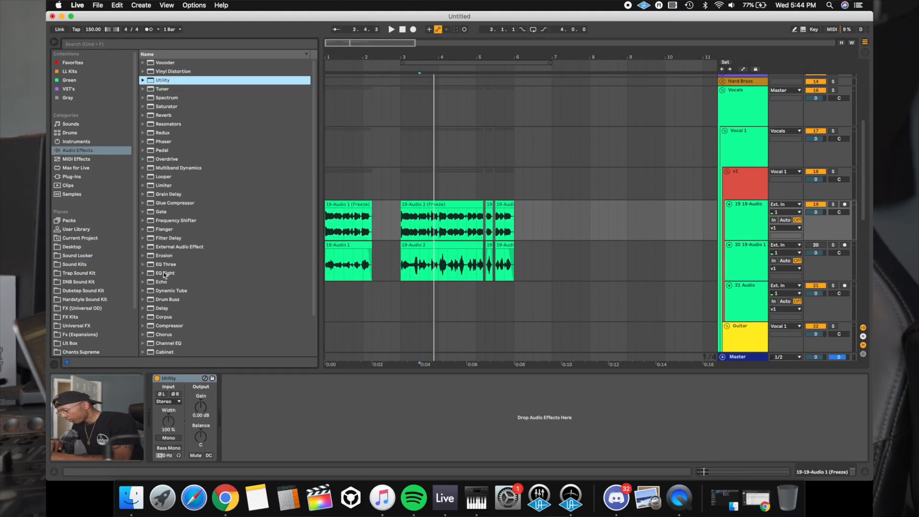
left_click_drag(163, 273, 310, 445)
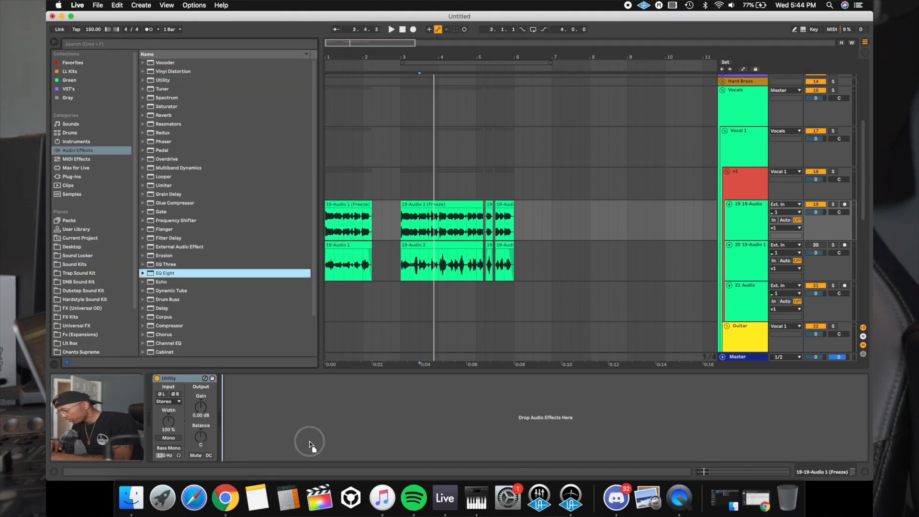
left_click(399, 224)
key("space")
key("space")
key("space")
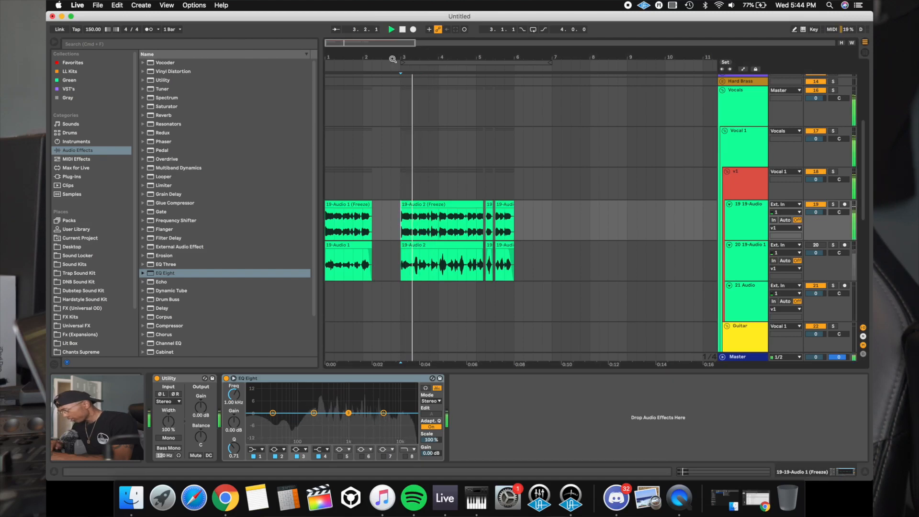
key("space")
Audition the opening of the second printed vocal clip repeatedly, examining its frequencies in EQ Eight
left_click_drag(400, 57, 402, 95)
left_click(421, 225)
key("space")
key("space")
left_click(409, 224)
key("space")
key("space")
left_click(401, 224)
key("space")
key("space")
left_click_drag(399, 56, 400, 86)
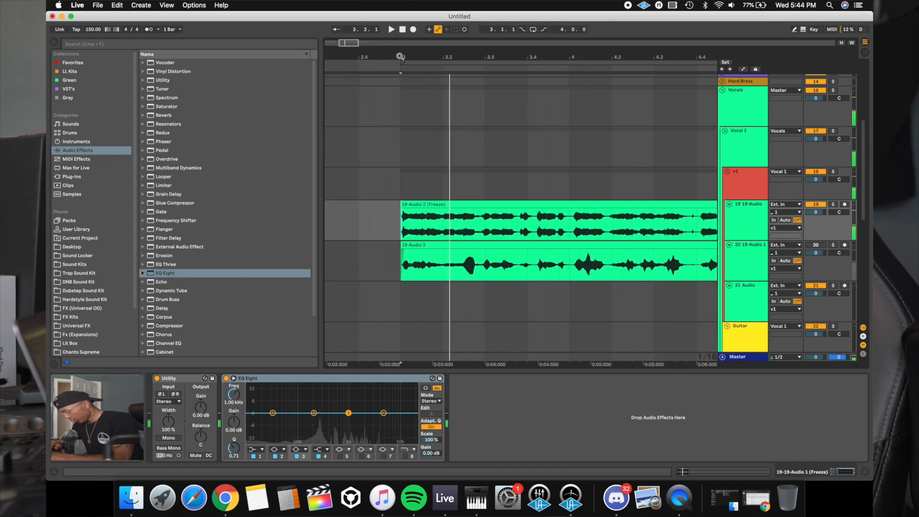
left_click(411, 226)
key("space")
key("space")
key("space")
key("space")
key("space")
key("space")
key("space")
key("space")
Enable EQ Eight band 6 and shape it as a cut of about -14.5 dB at 4.00 kHz while auditioning the vocal
left_click(362, 457)
key("space")
key("space")
key("space")
left_click_drag(400, 414, 378, 439)
key("space")
key("space")
Narrow EQ Eight band 6 to a Q of about 4.61 and audition the filtered vocal from bar 3
left_click_drag(239, 453, 239, 423)
key("space")
key("space")
key("space")
key("space")
key("space")
key("space")
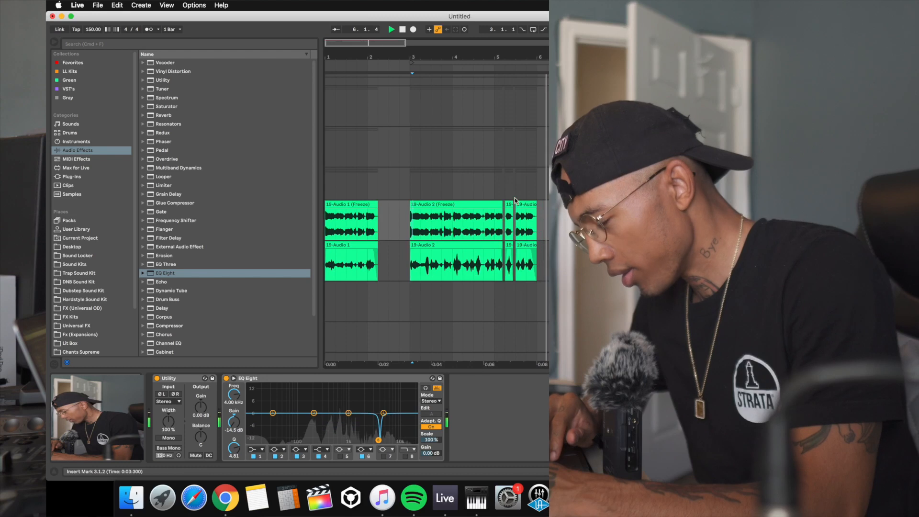
key("space")
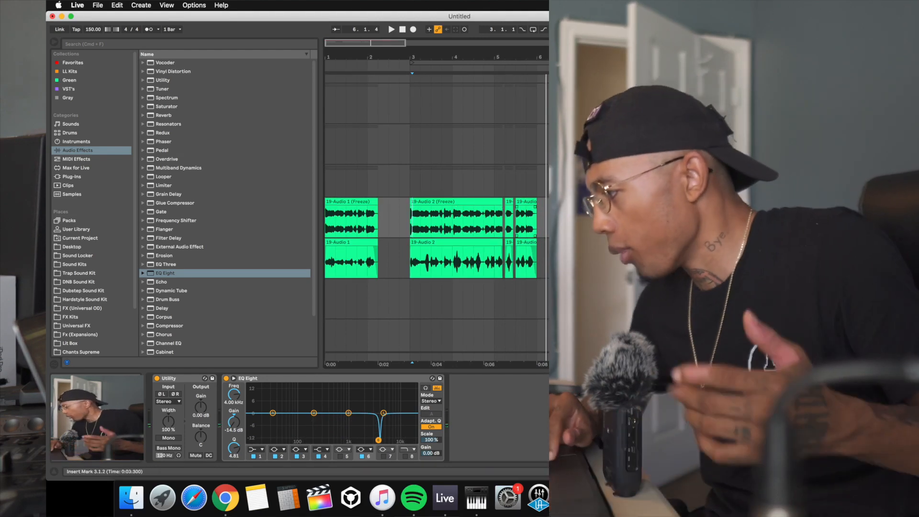
left_click(424, 210)
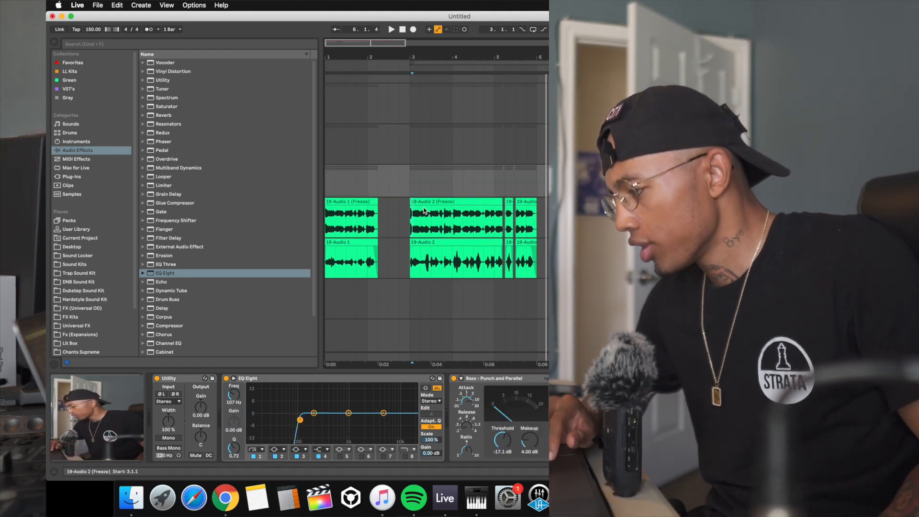
left_click(409, 223)
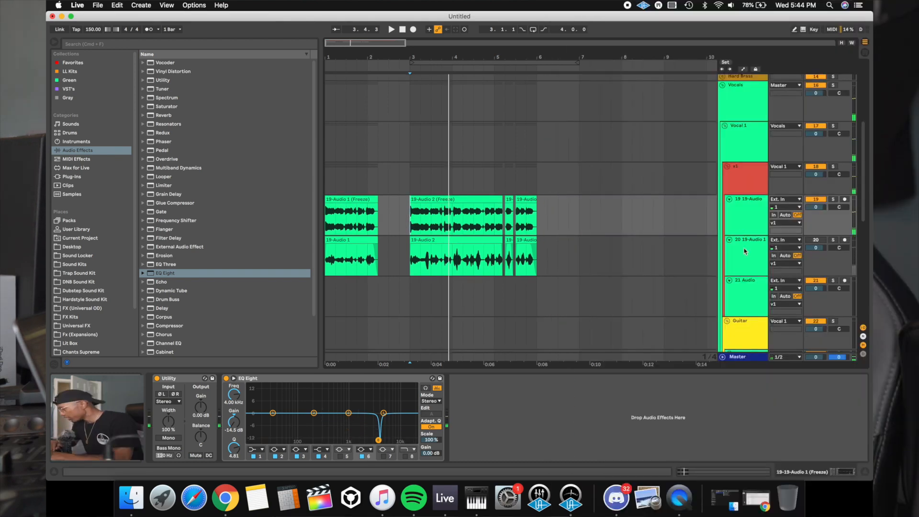
Duplicate the unprinted 20 19-Audio 1 track, and isolate the original by soloing it with the printed vocal track deactivated
left_click(744, 251)
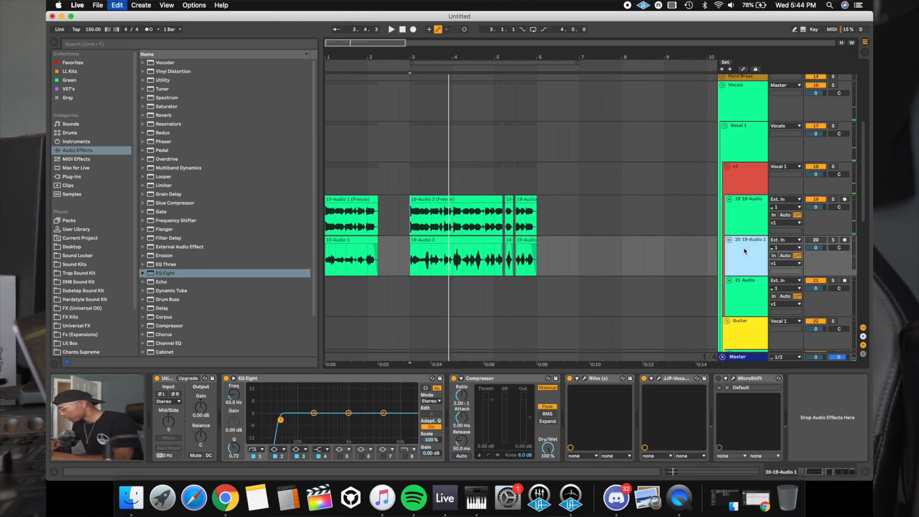
key("super+d")
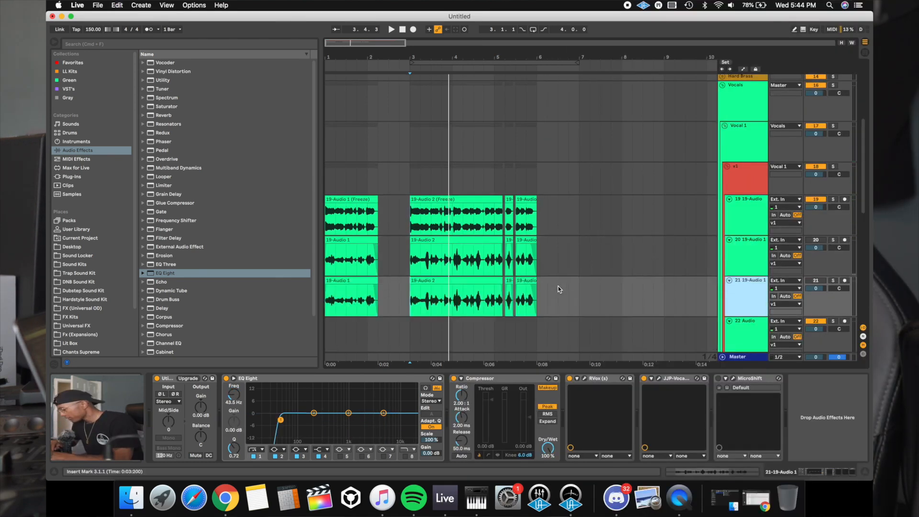
left_click(815, 199)
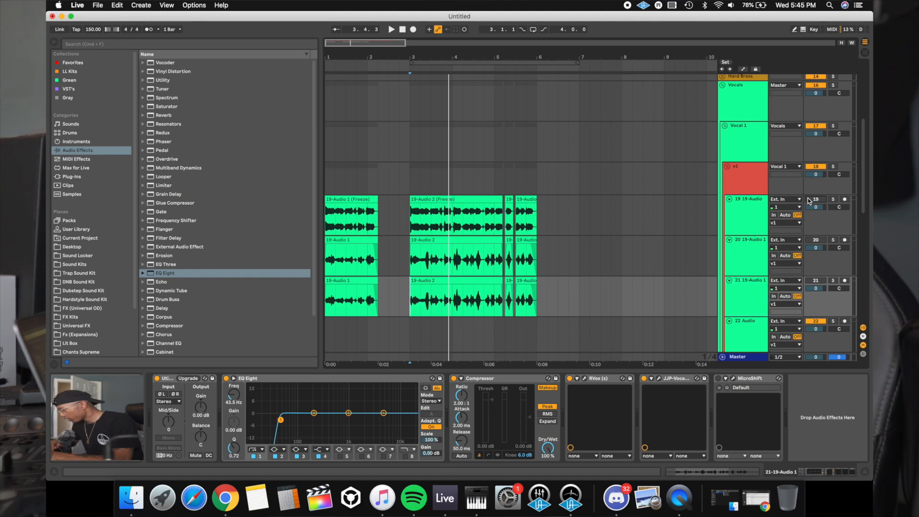
left_click(833, 239)
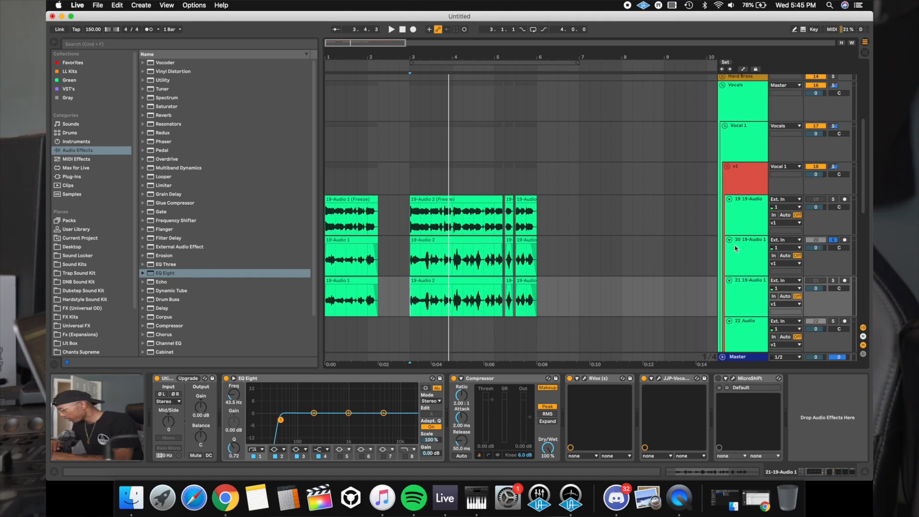
Audition the soloed vocal from bars 1 and 3, and bypass the RVox and JJP-Vocals plug-ins in its chain
left_click(750, 256)
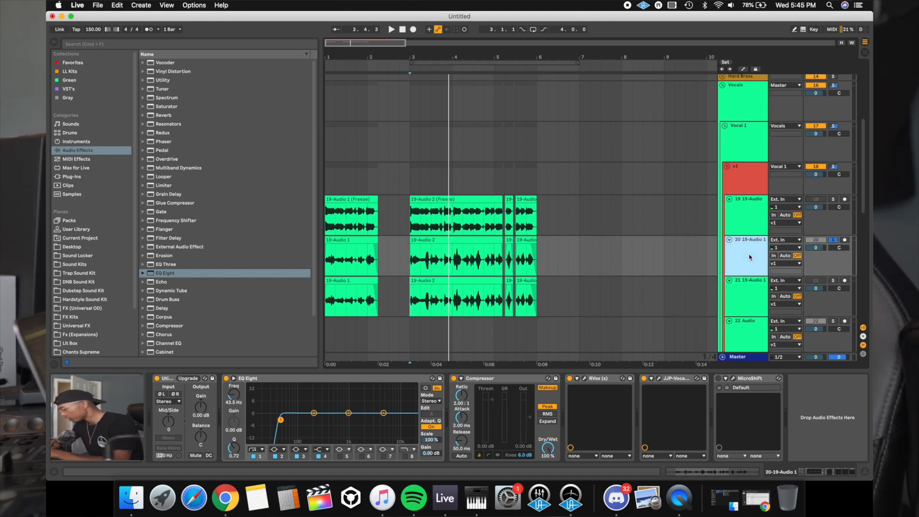
left_click(363, 242)
key("space")
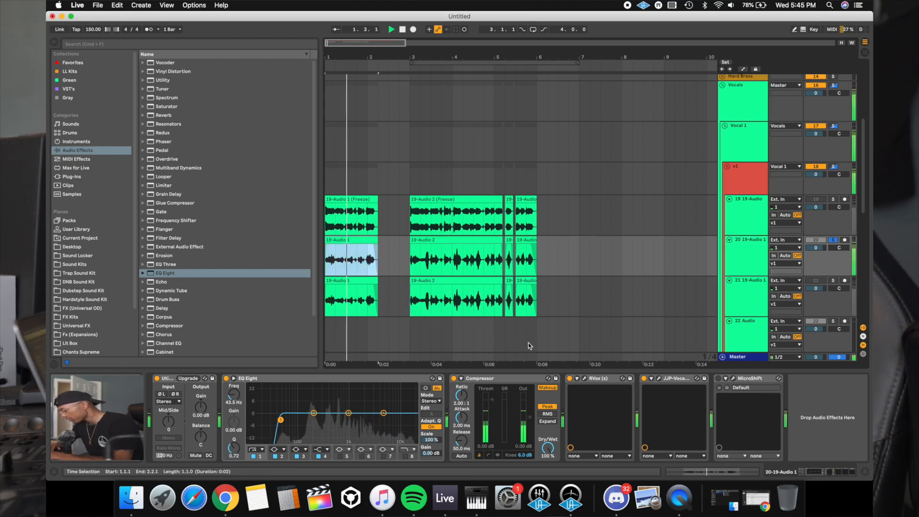
left_click(414, 265)
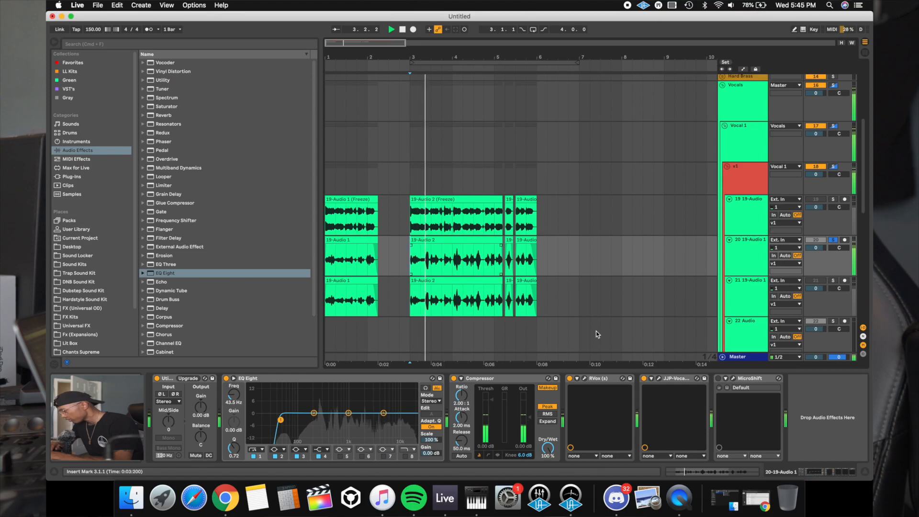
left_click(569, 378)
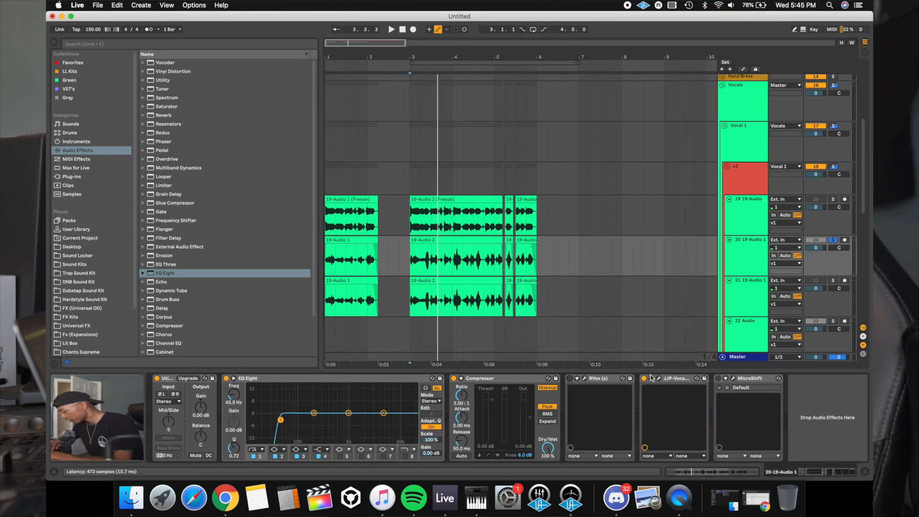
left_click(643, 378)
Add the Lit Lords Vocal Chain 1 rack after MicroShift on track 20 and hide the rack's inner devices
left_click(741, 268)
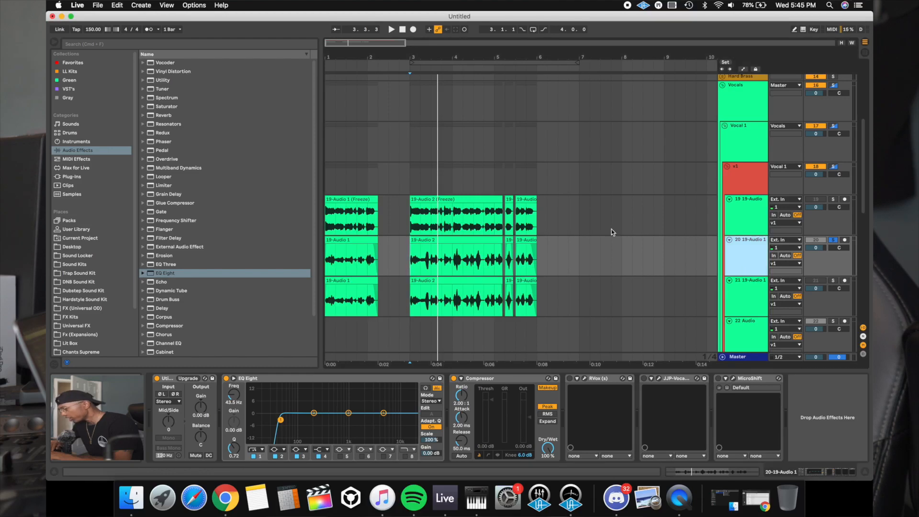
left_click(67, 142)
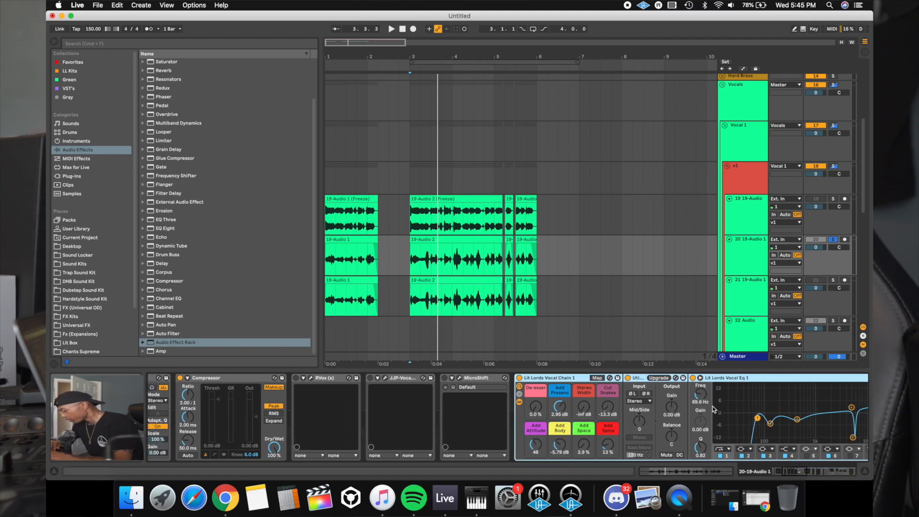
left_click(519, 402)
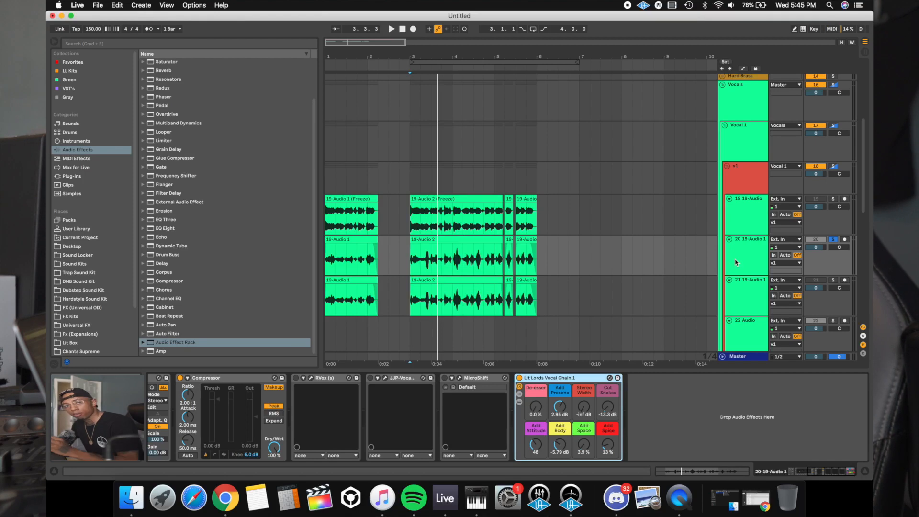
Audition track 20 through the Lit Lords Vocal Chain 1 rack from bar 1 and from bar 3, reviewing its device chain
scroll(736, 262, "down", 1)
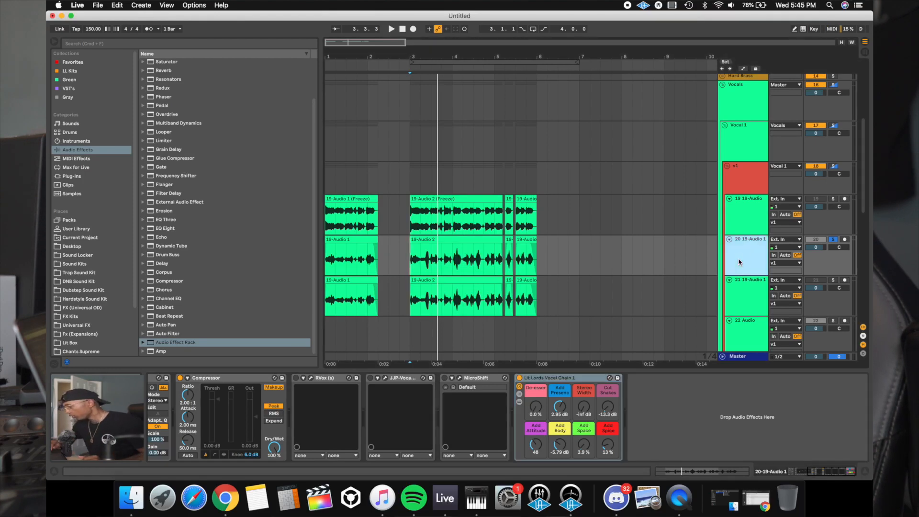
left_click(449, 267)
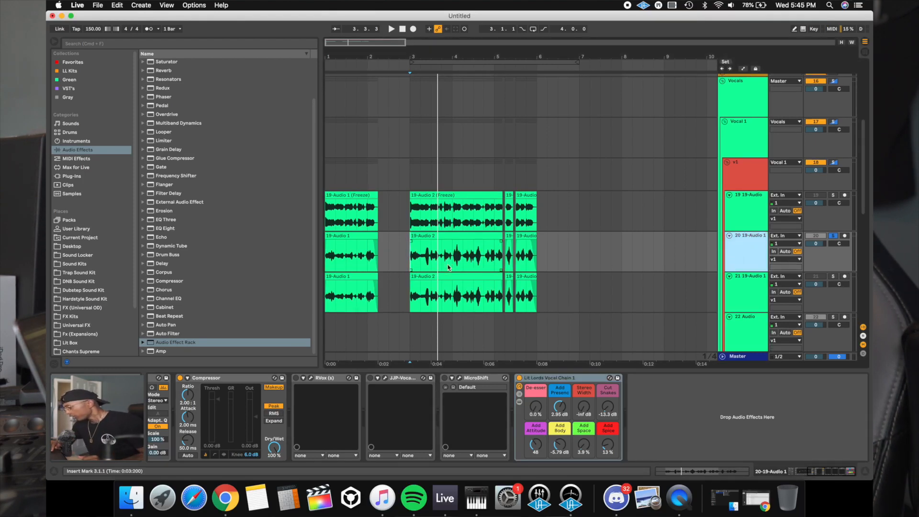
left_click(340, 236)
key("space")
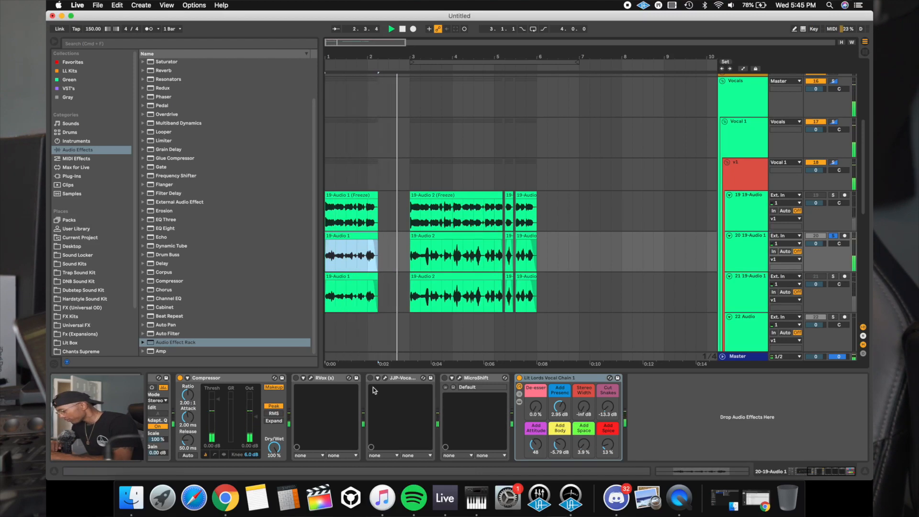
scroll(374, 390, "left", 5)
scroll(374, 390, "right", 5)
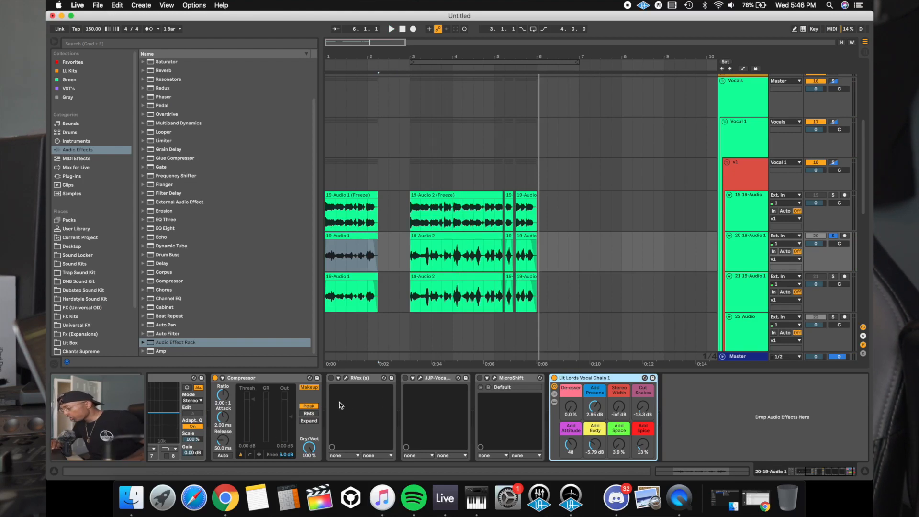
left_click(405, 262)
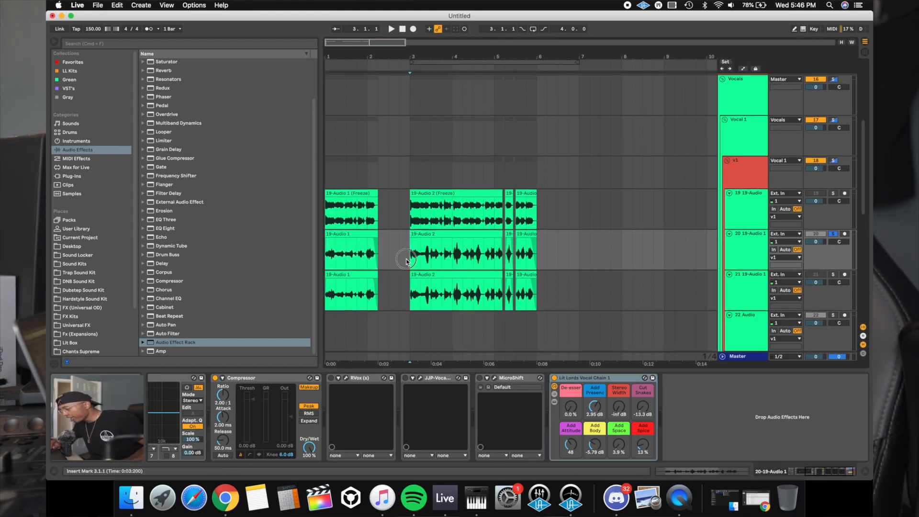
key("space")
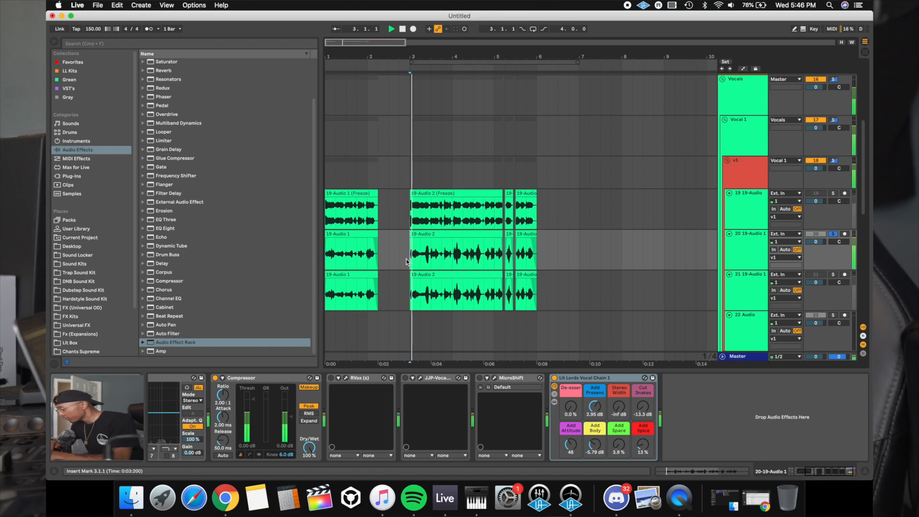
Compare the duplicate track 21 with the rack-processed track 20 by soloing each alternately during playback from bar 3
left_click(832, 275)
left_click(739, 289)
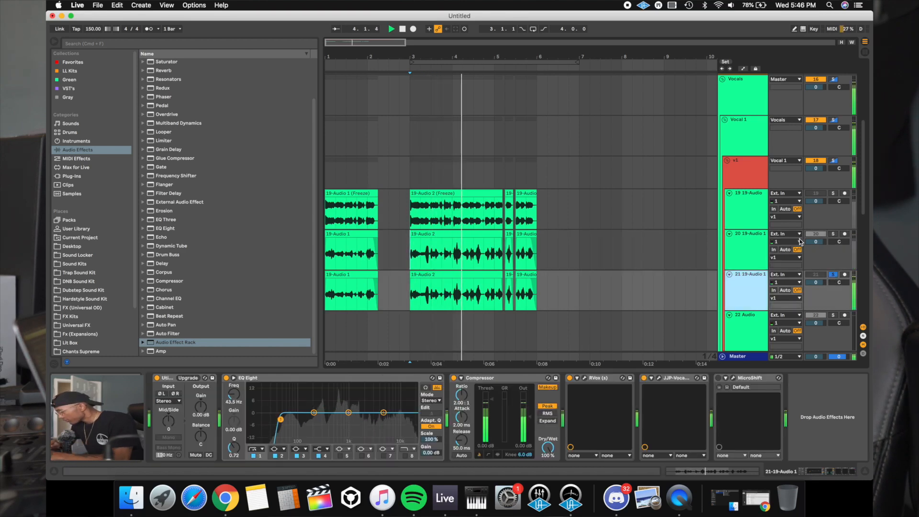
left_click(832, 233)
key("space")
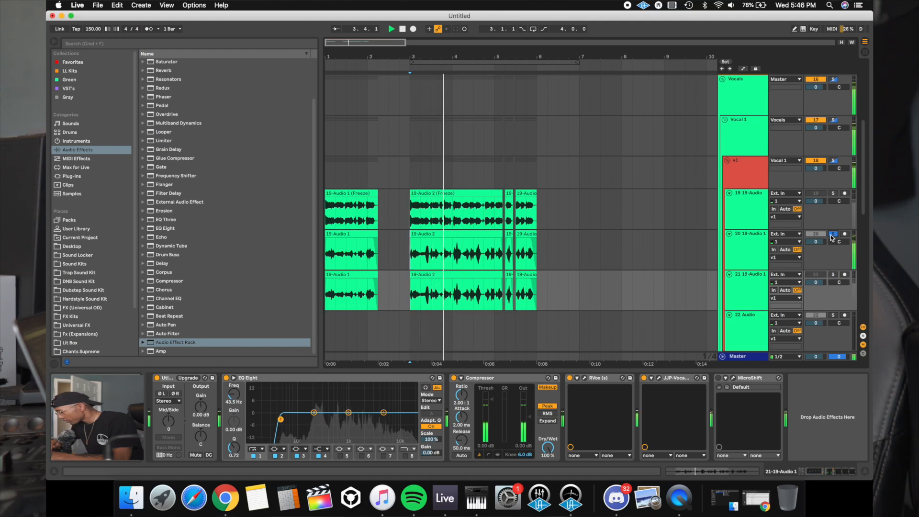
key("space")
left_click(833, 275)
key("space")
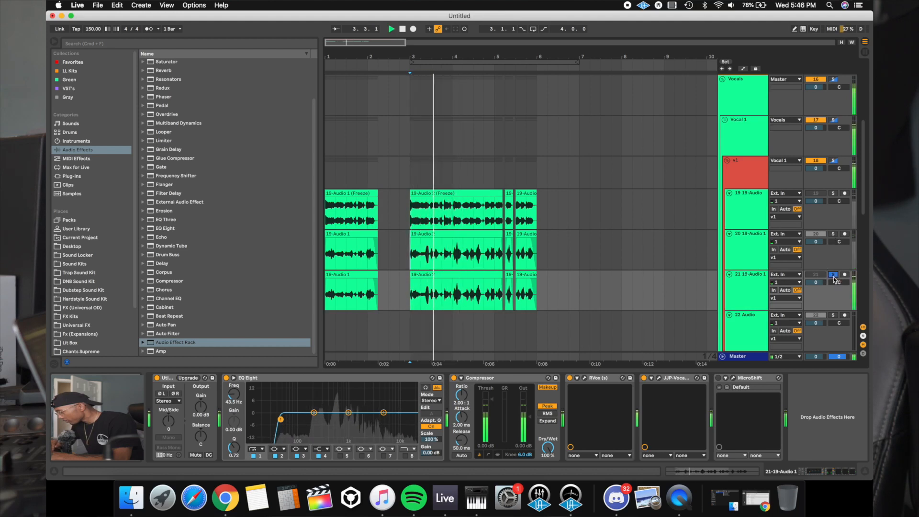
key("space")
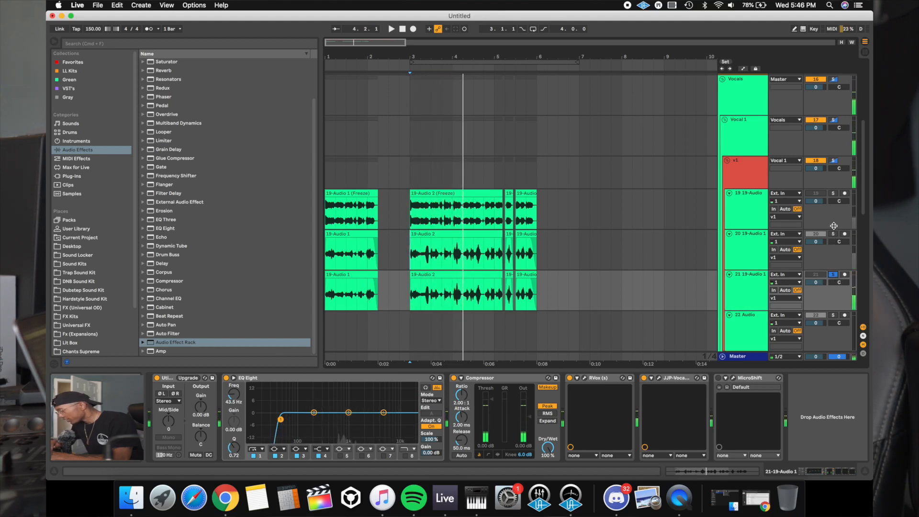
left_click(833, 235)
Try raising and lowering the rack's Add Presens macro on track 20 while playing from bar 3, and restore it to 2.95 dB
left_click(754, 249)
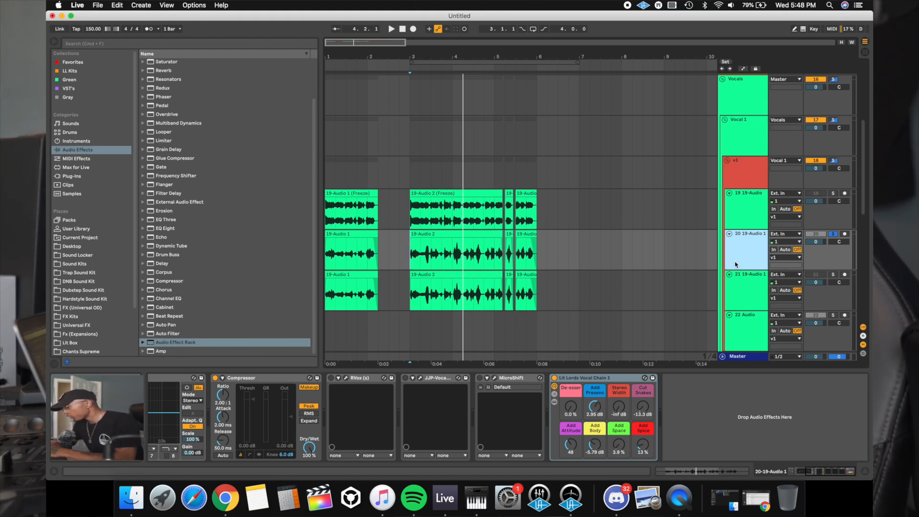
left_click(411, 253)
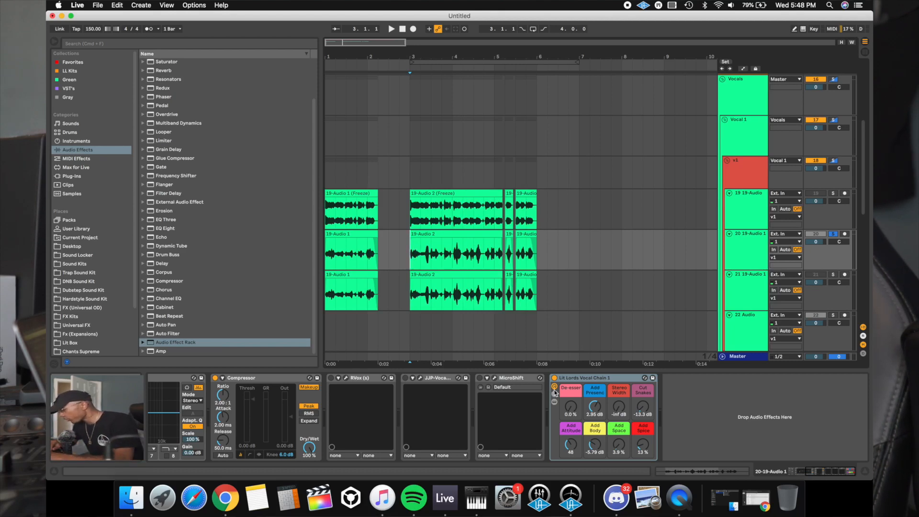
left_click_drag(581, 400, 582, 363)
key("space")
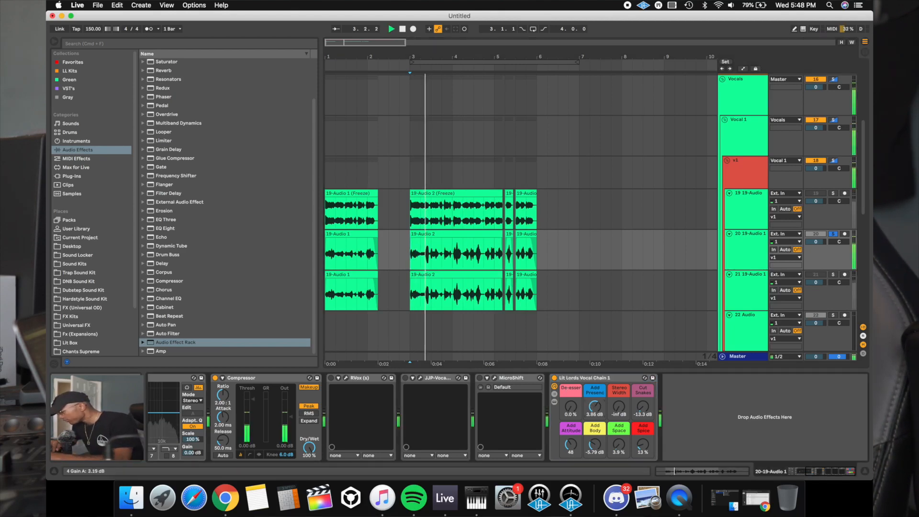
left_click_drag(595, 406, 594, 453)
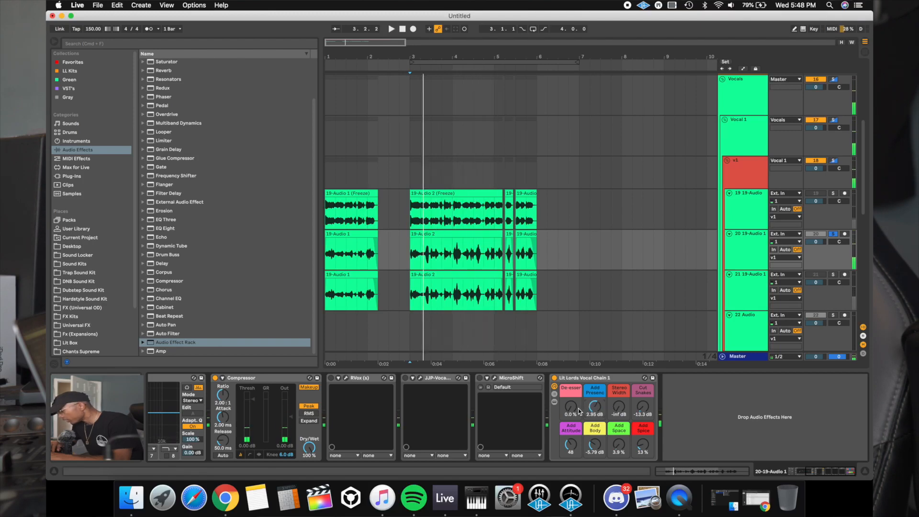
key("space")
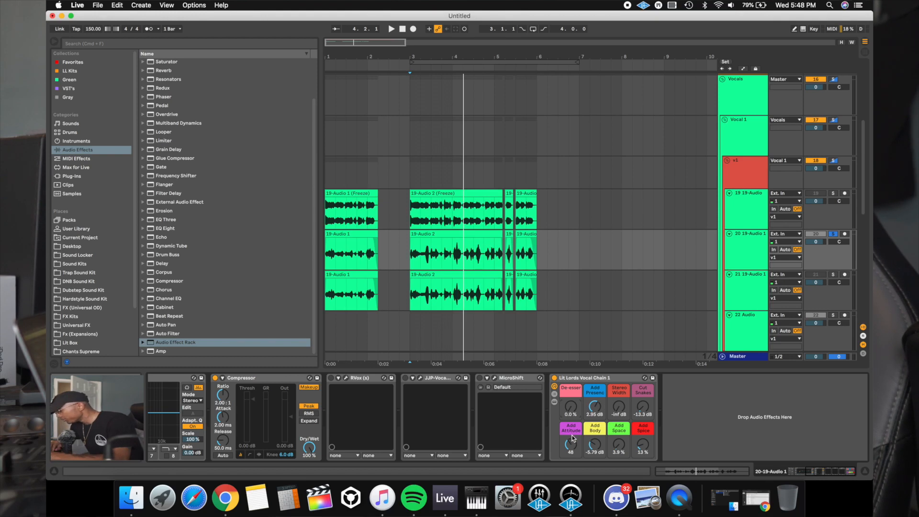
Try the rack's Add Attitude macro at 60 and 2 while auditioning the vocal, and return it to 48
key("space")
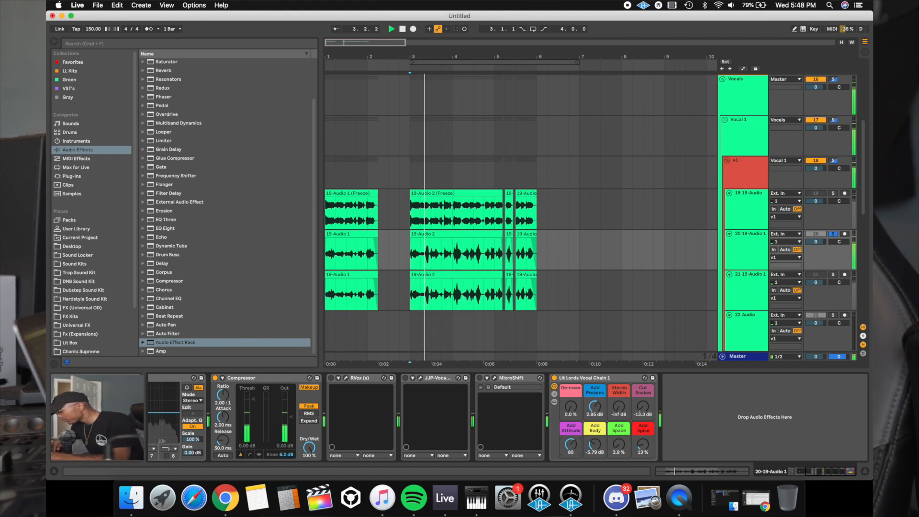
mouse_move(568, 448)
left_mouse_down()
mouse_move(569, 420)
mouse_move(569, 464)
left_mouse_up()
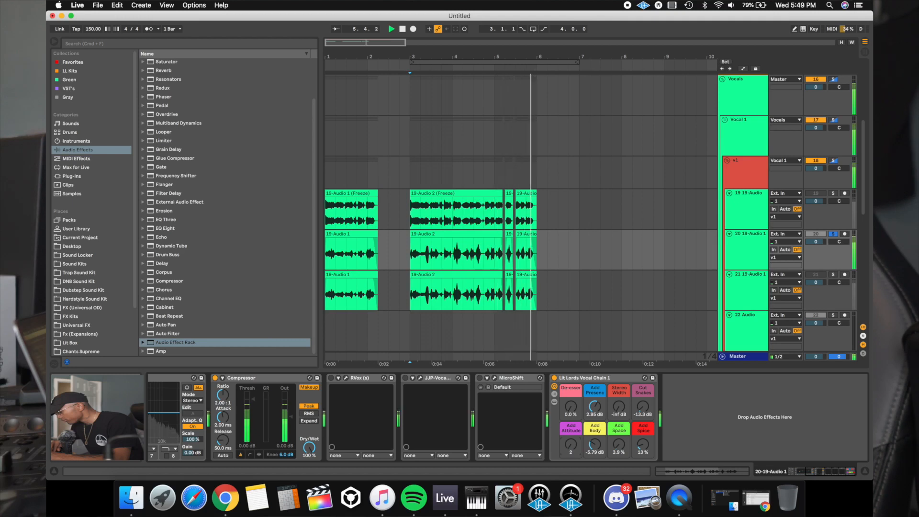
key("space")
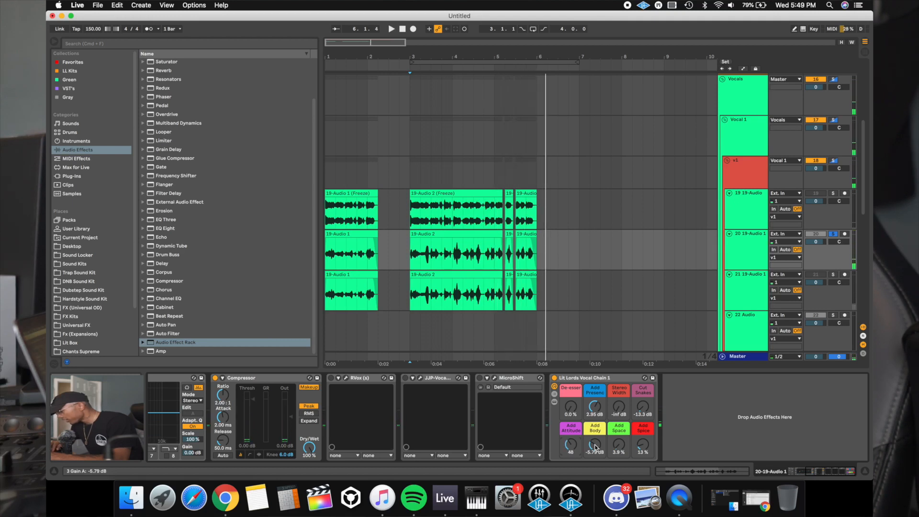
Try the rack's Add Body macro at 15.0 dB while auditioning the vocal, and return it to -5.79 dB
key("space")
left_click_drag(595, 447, 595, 405)
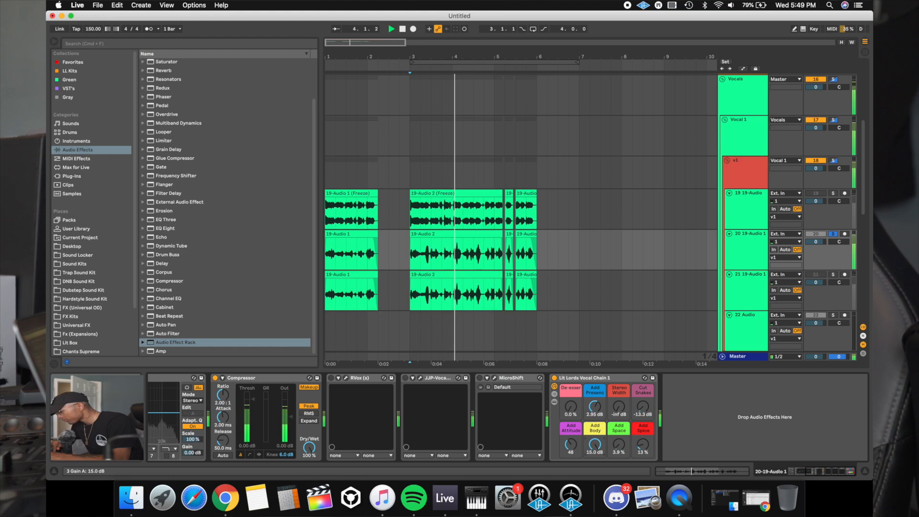
key("space")
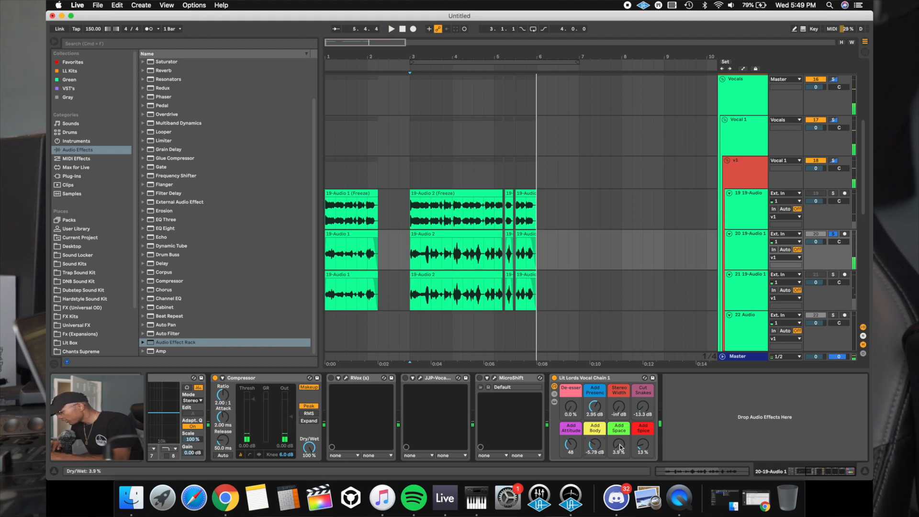
Try the rack's Add Space macro at 17 % while auditioning the vocal, and undo the change
key("space")
mouse_move(620, 445)
left_mouse_down()
mouse_move(620, 412)
mouse_move(620, 447)
left_mouse_up()
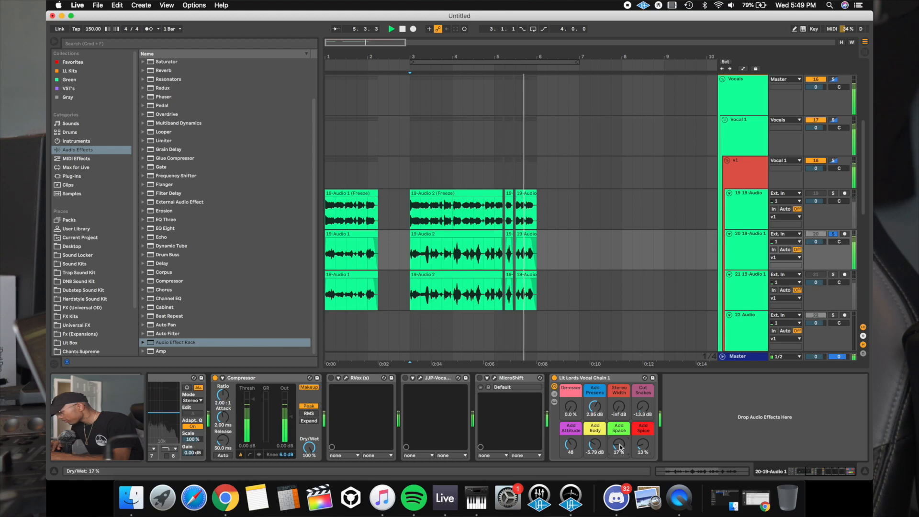
key("space")
key("super+z")
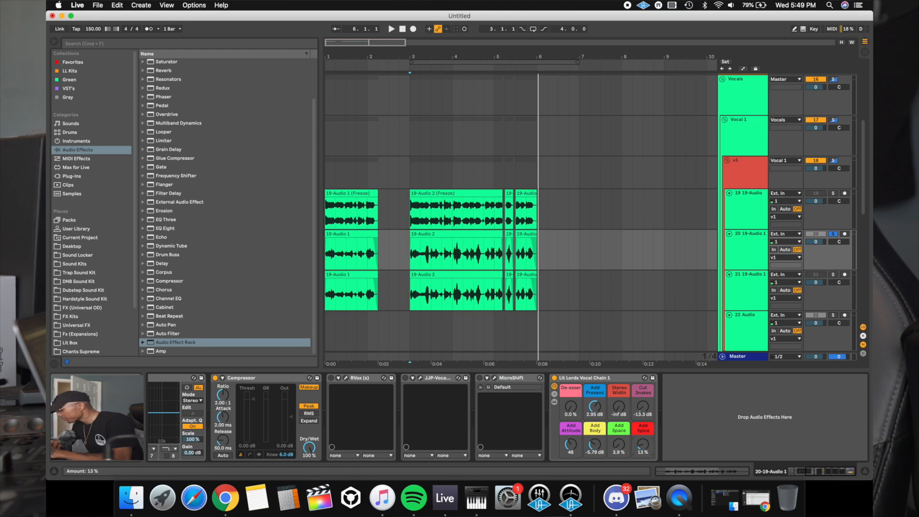
Try the rack's Add Spice macro at 100 % while auditioning the vocal, and undo the change
key("space")
left_click_drag(644, 450, 643, 398)
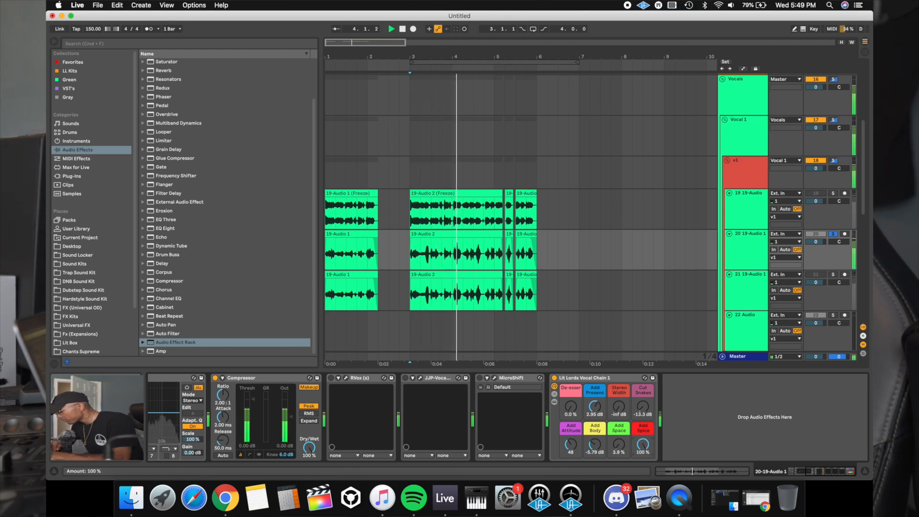
key("super+z")
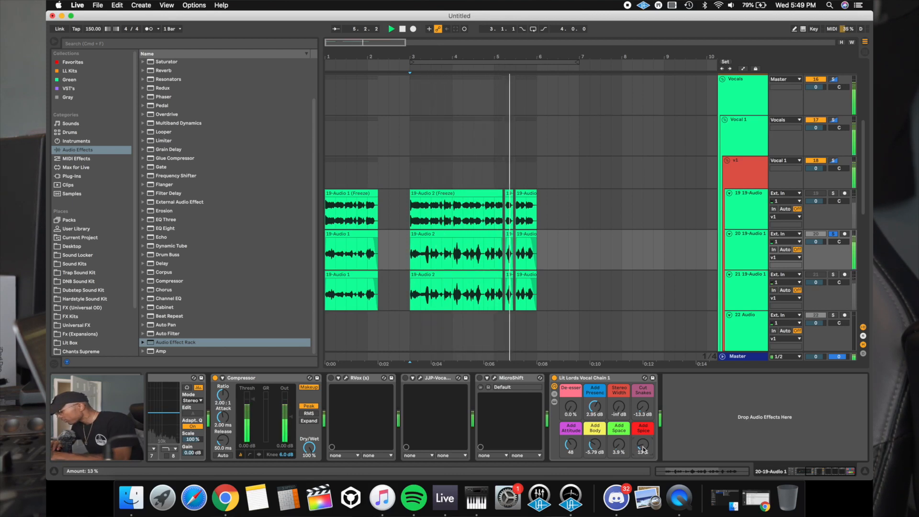
Stop playback and shift the narrow EQ Eight cut on the 19-Audio track to 4.17 kHz, checking it in the expanded display
key("space")
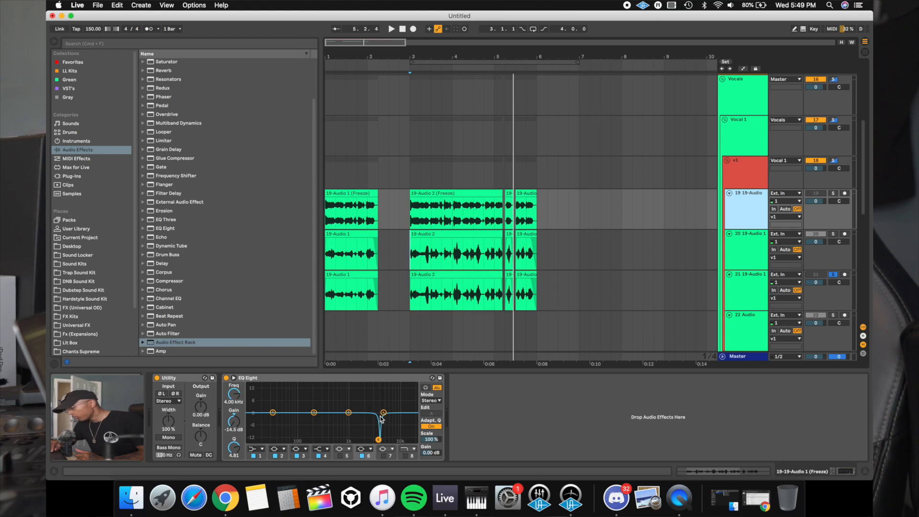
left_click(377, 440)
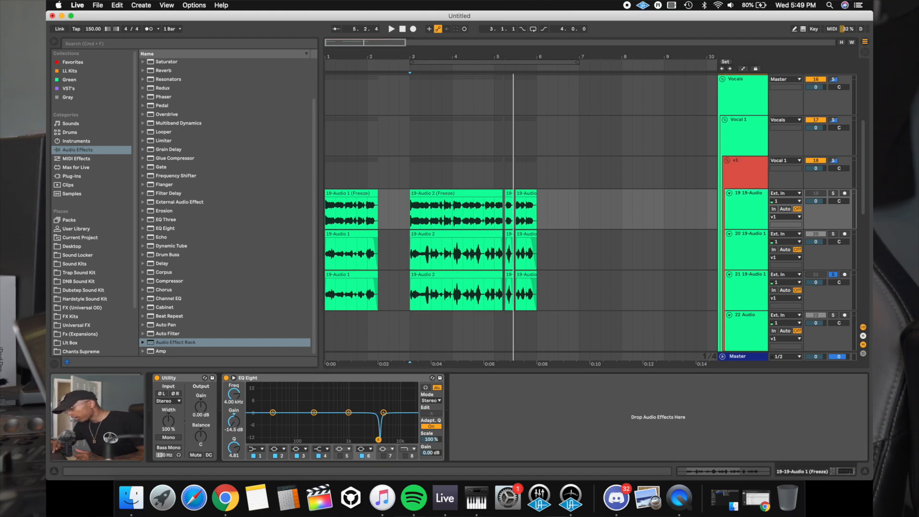
left_click_drag(377, 439, 379, 439)
left_click(233, 378)
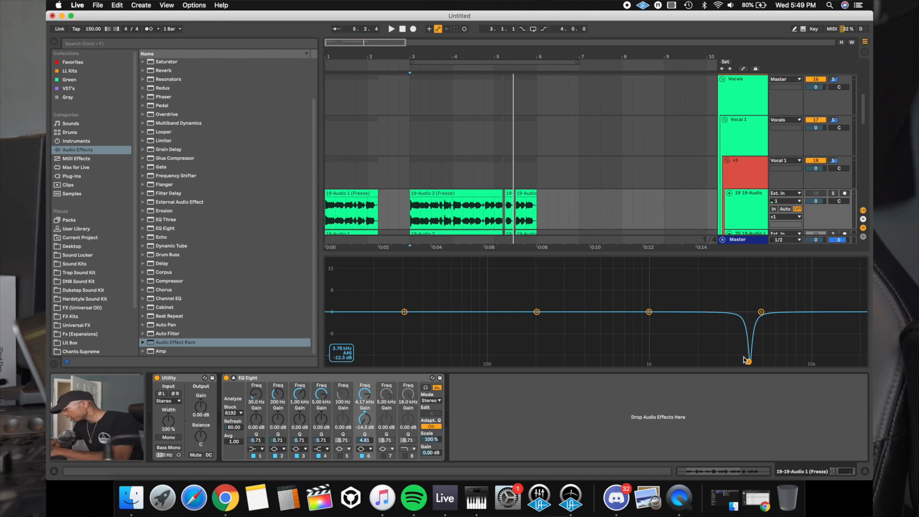
left_click(233, 378)
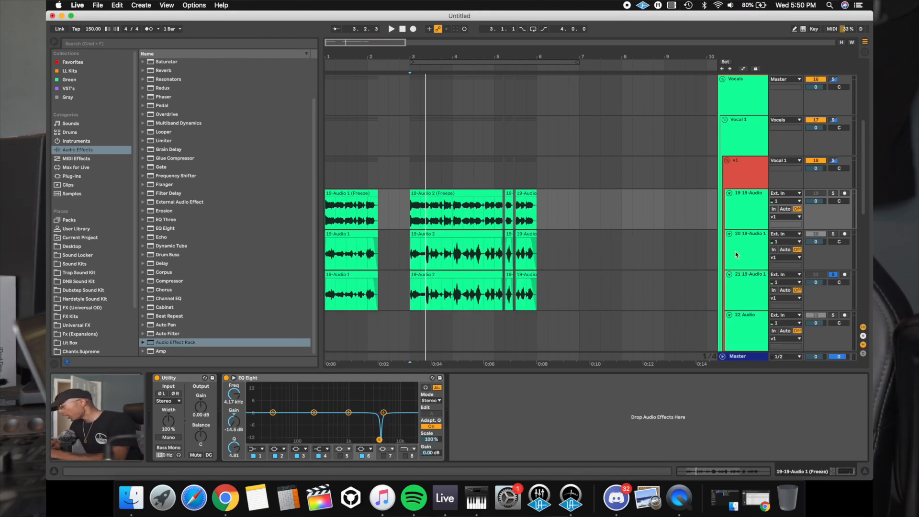
Try the rack's Stereo Width macro at 6.0 dB on track 20 while auditioning the vocal, and lower it to -67 dB
left_click(753, 262)
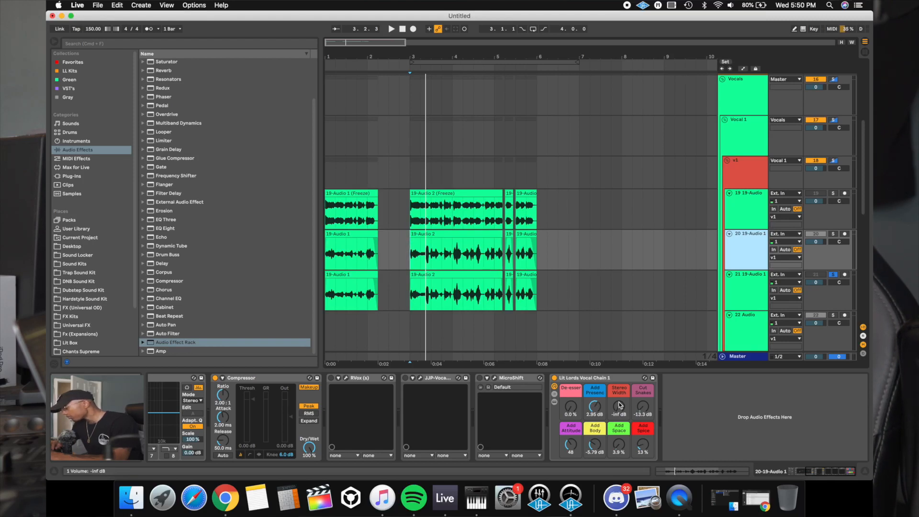
key("space")
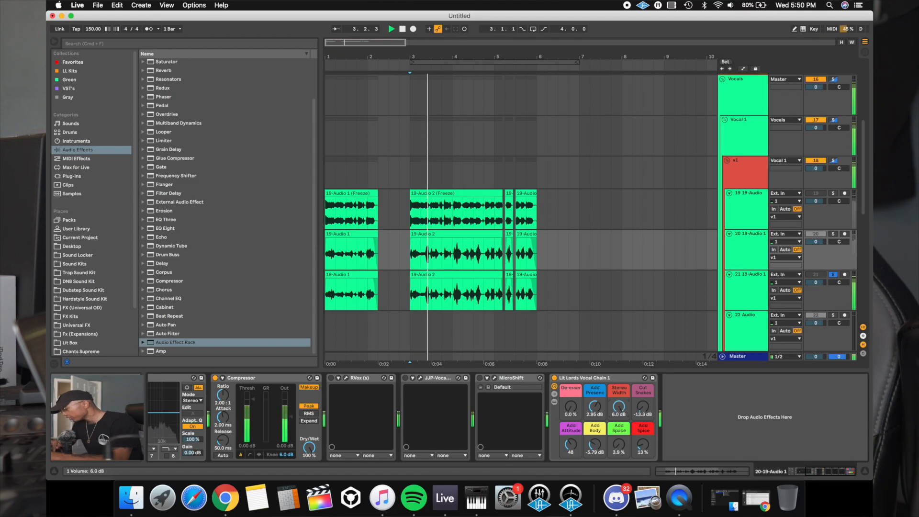
left_click_drag(618, 408, 618, 459)
key("space")
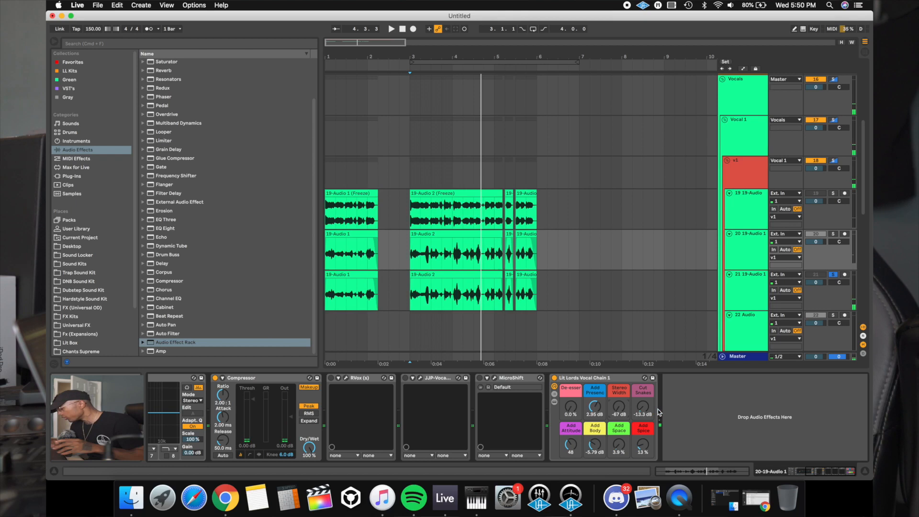